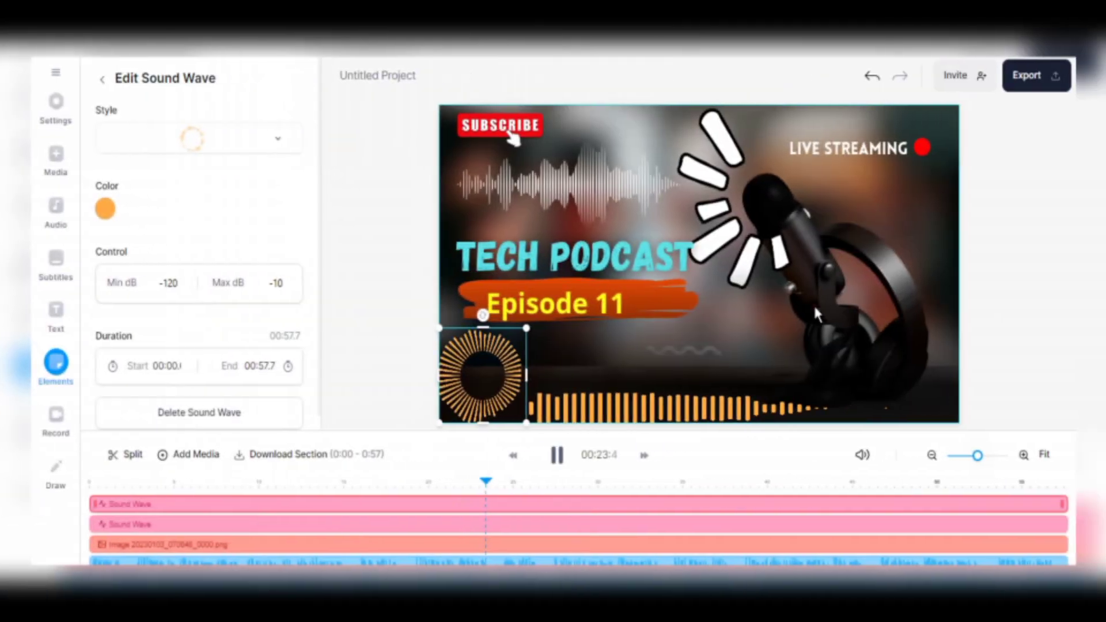
- Ask ChatGPT to write a 500-word essay on the Internet's environmental impact
left_click(813, 307)
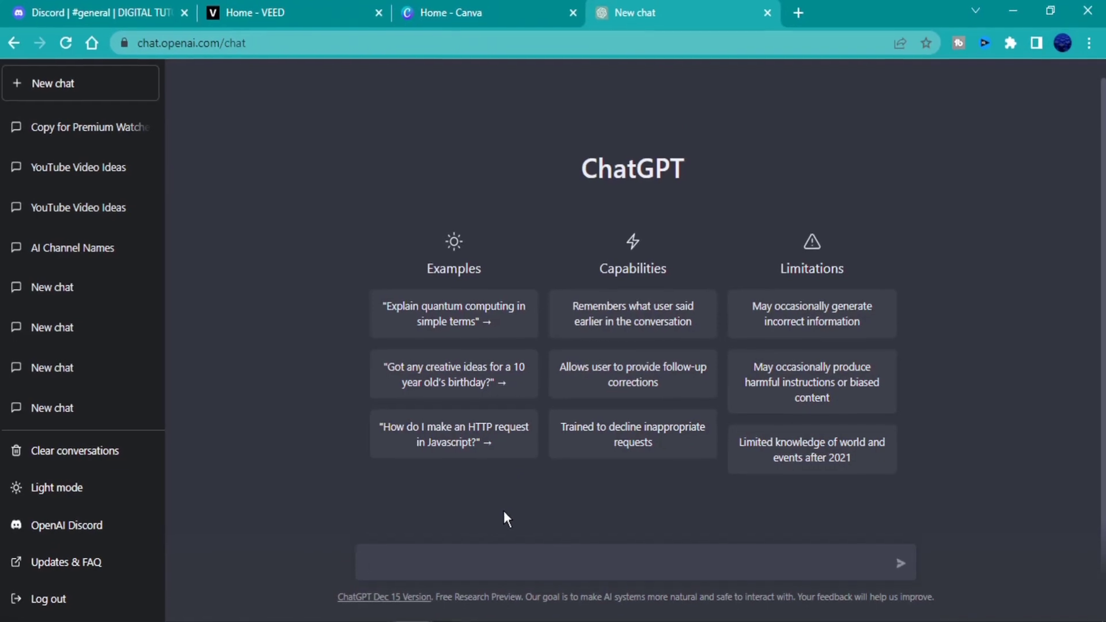
type("t")
key("BackSpace")
type("Write a 500 words essay on the impact of the Internet on the environment.")
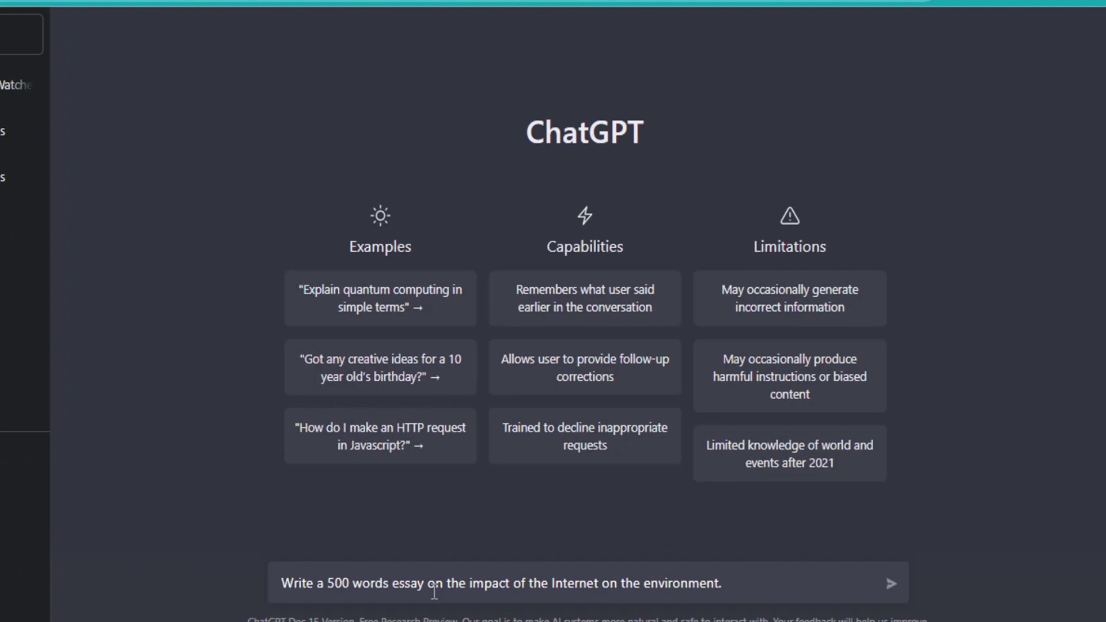
type("e the essay in form of")
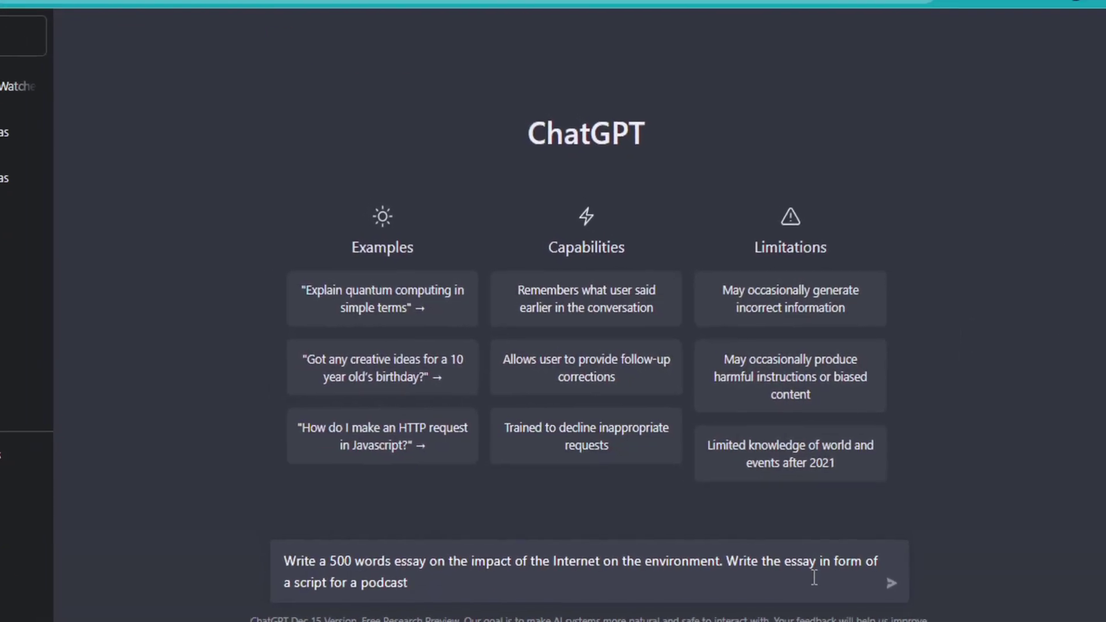
key("Return")
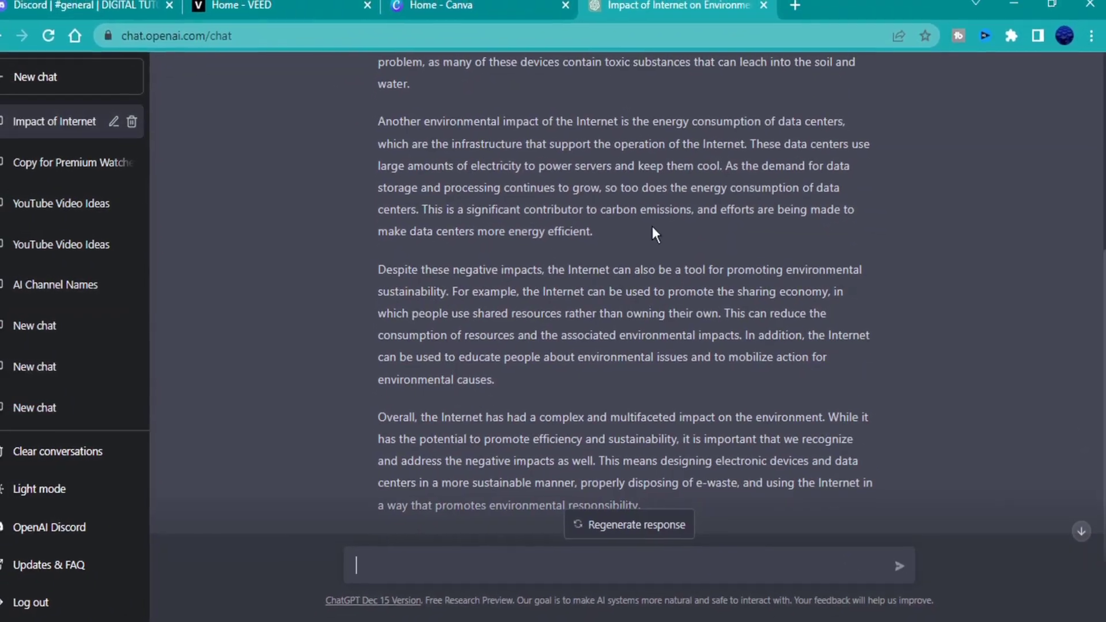
scroll(645, 225, "up", 5)
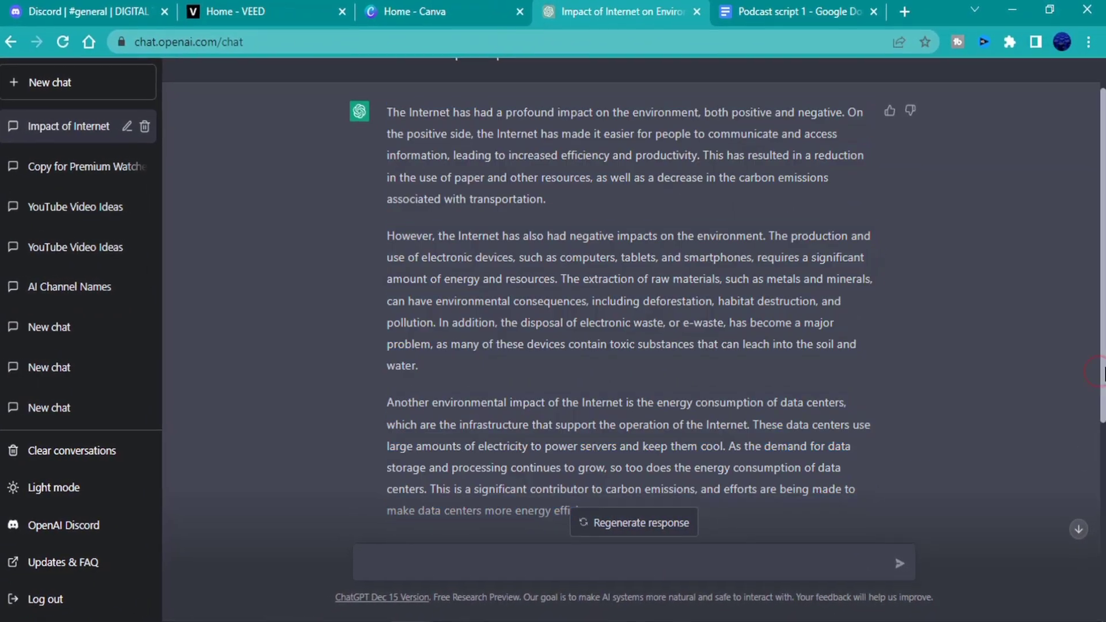
- Paste ChatGPT's essay into the 'Podcast script 1' Google Doc
left_click(318, 225)
key("ctrl+v")
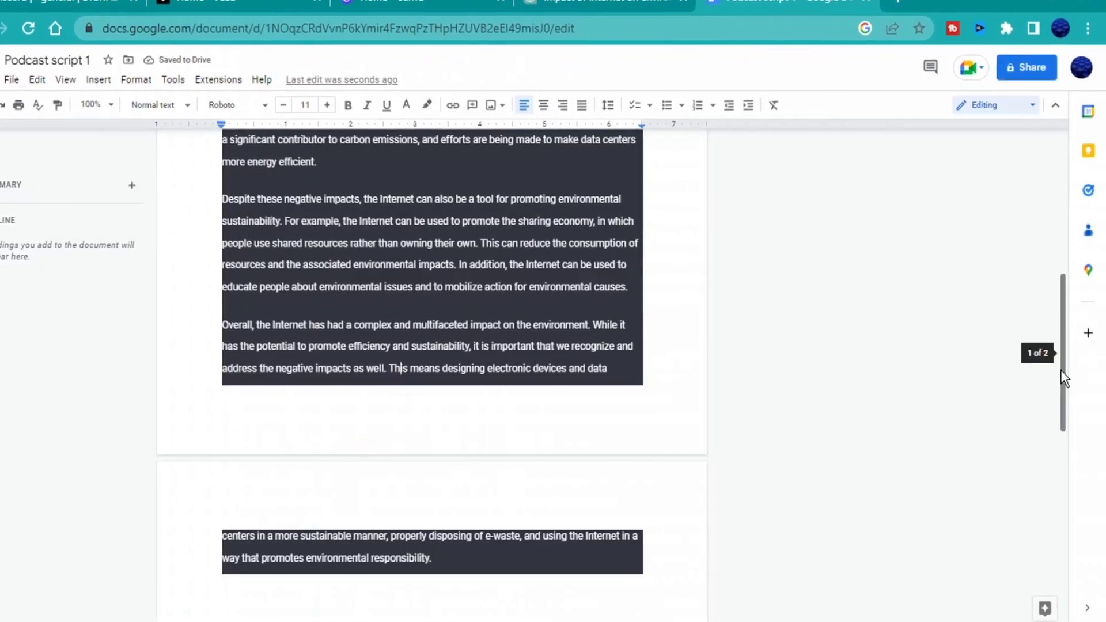
scroll(228, 198, "up", 10)
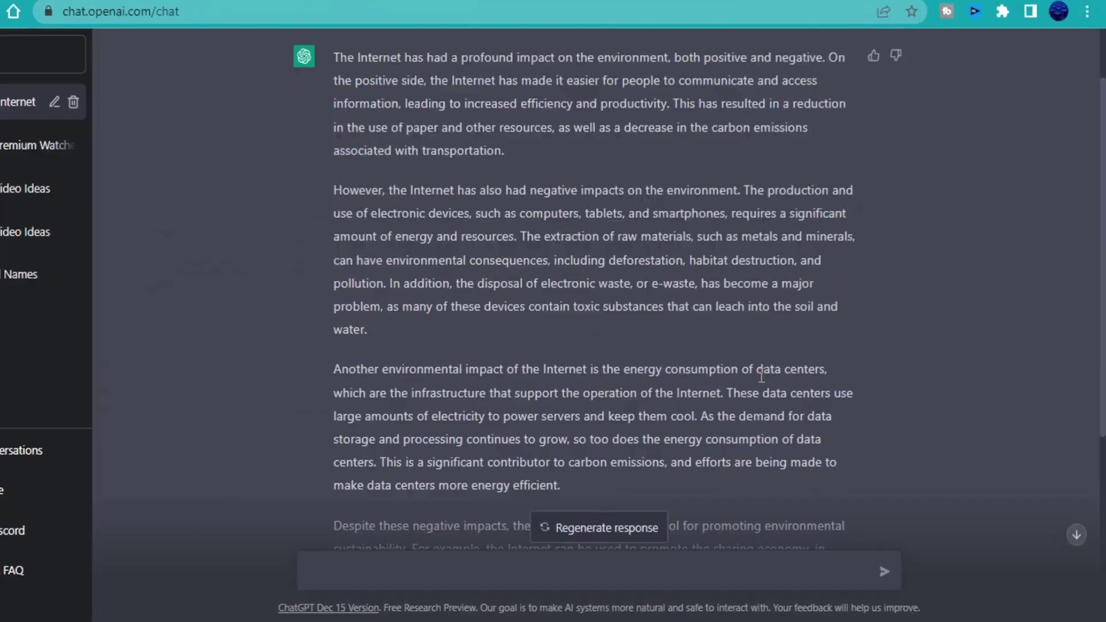
scroll(760, 375, "down", 5)
left_click_drag(607, 474, 257, 139)
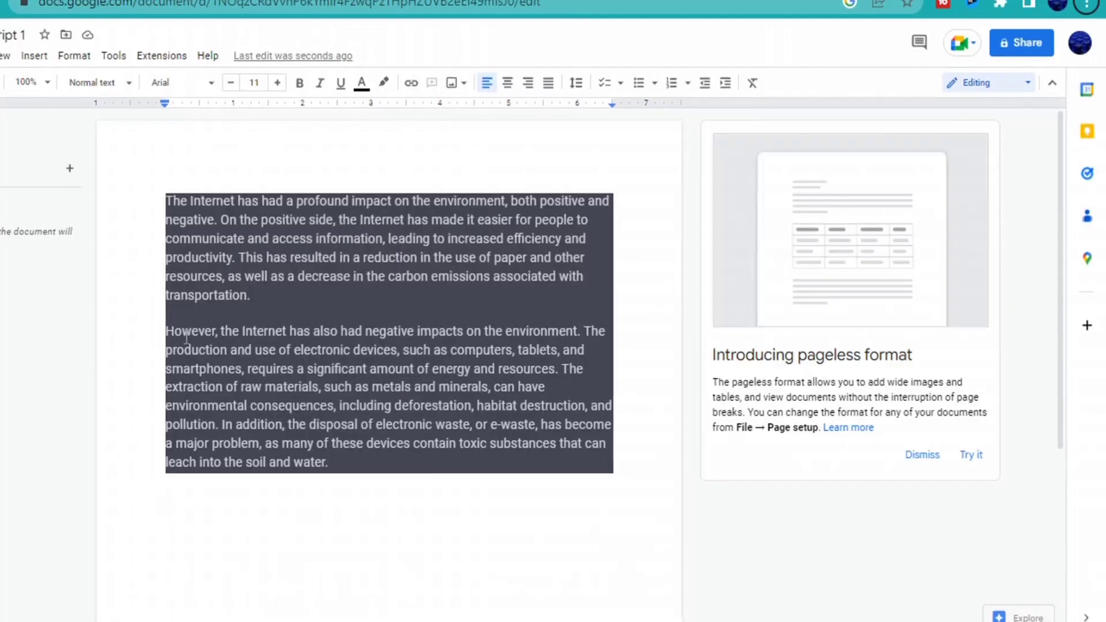
scroll(547, 356, "down", 5)
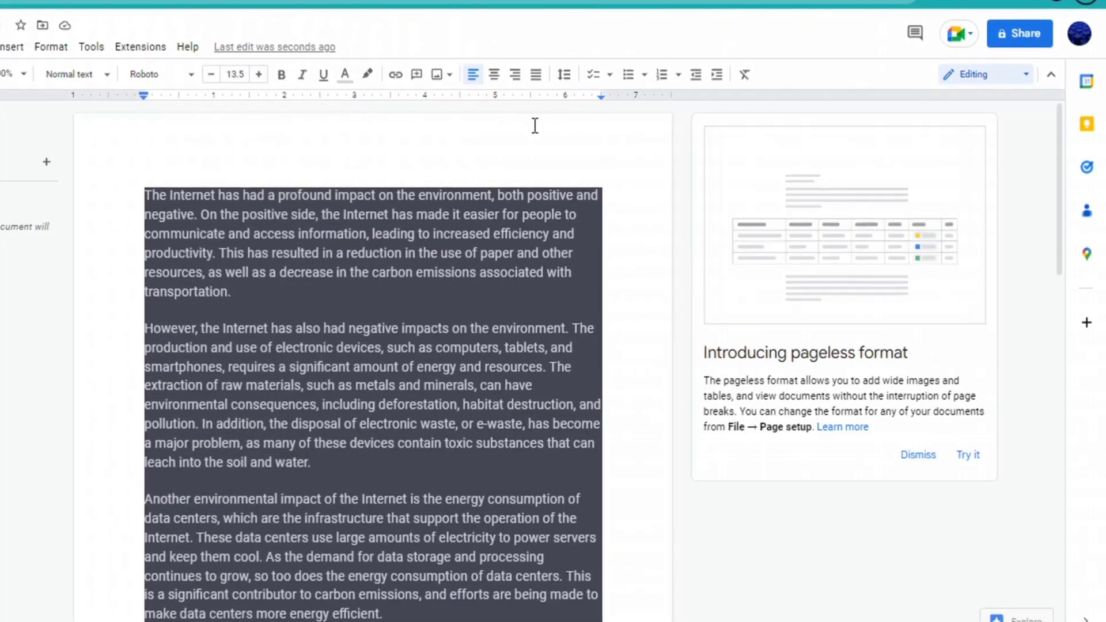
- Ask ChatGPT about data-center water shortages and copy its answer into the script
type("Ho")
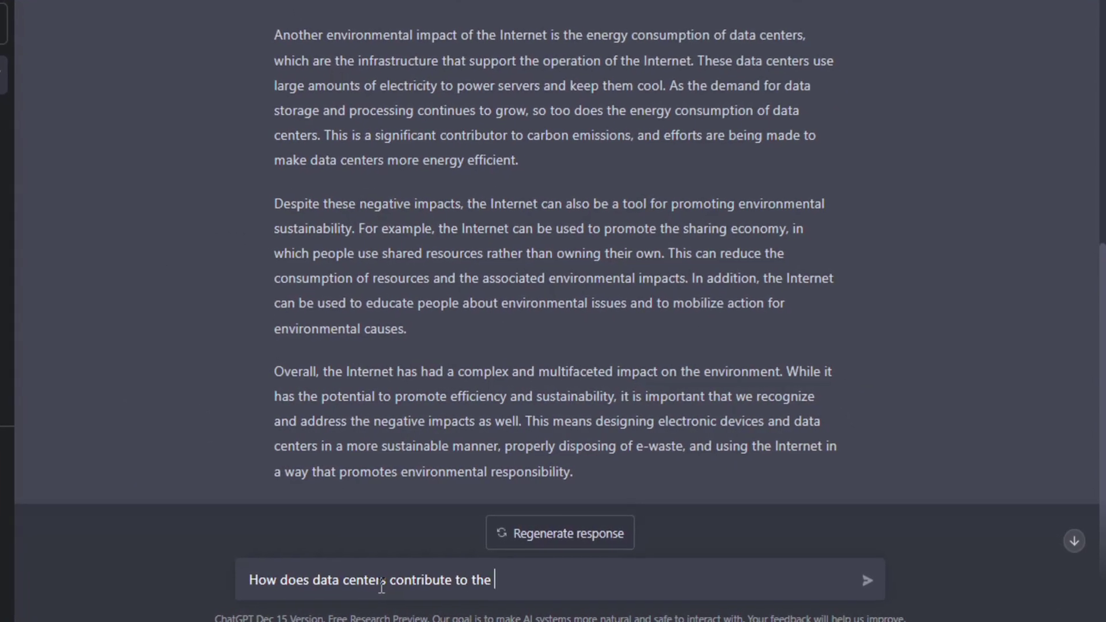
type("shortage of water in som")
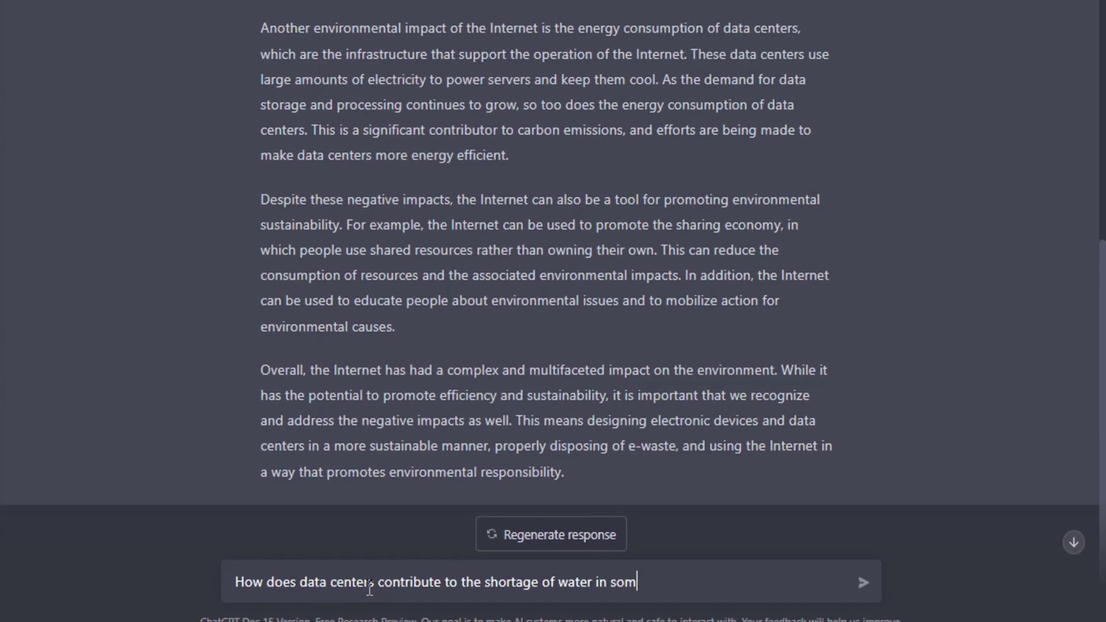
type("e areas")
key("Return")
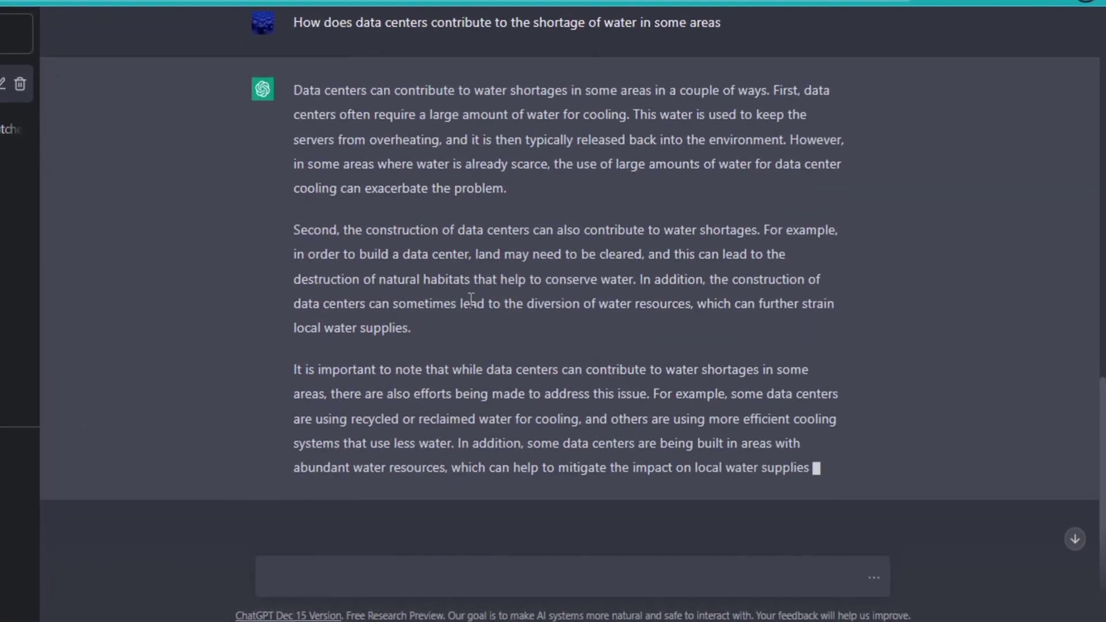
left_click_drag(293, 86, 818, 467)
left_click(818, 468)
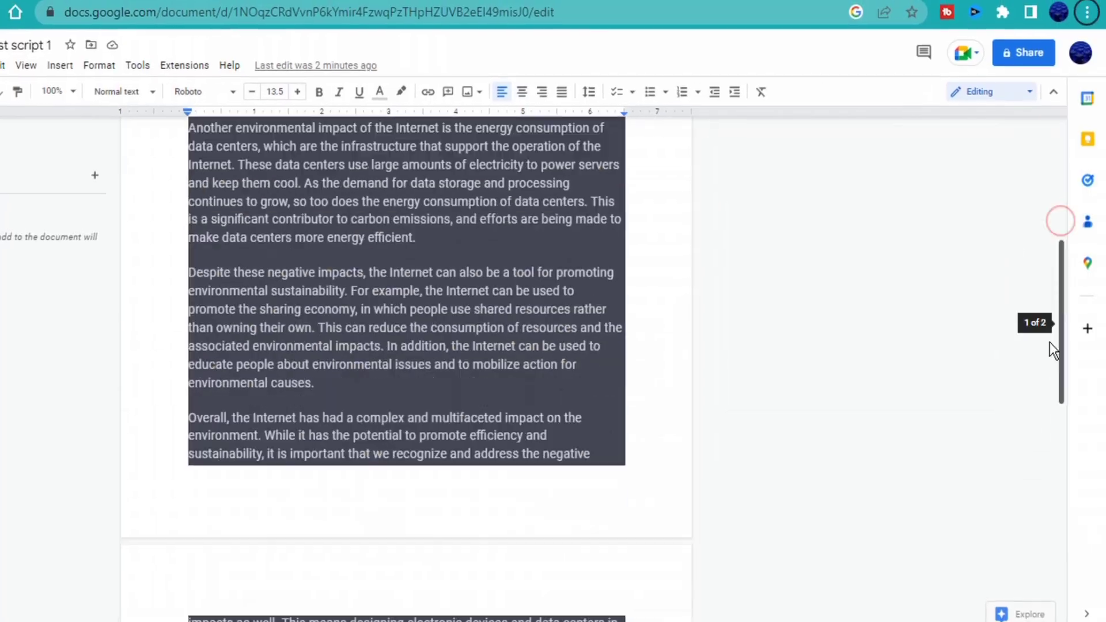
scroll(1050, 342, "down", 3)
left_click(1087, 20)
left_click(771, 193)
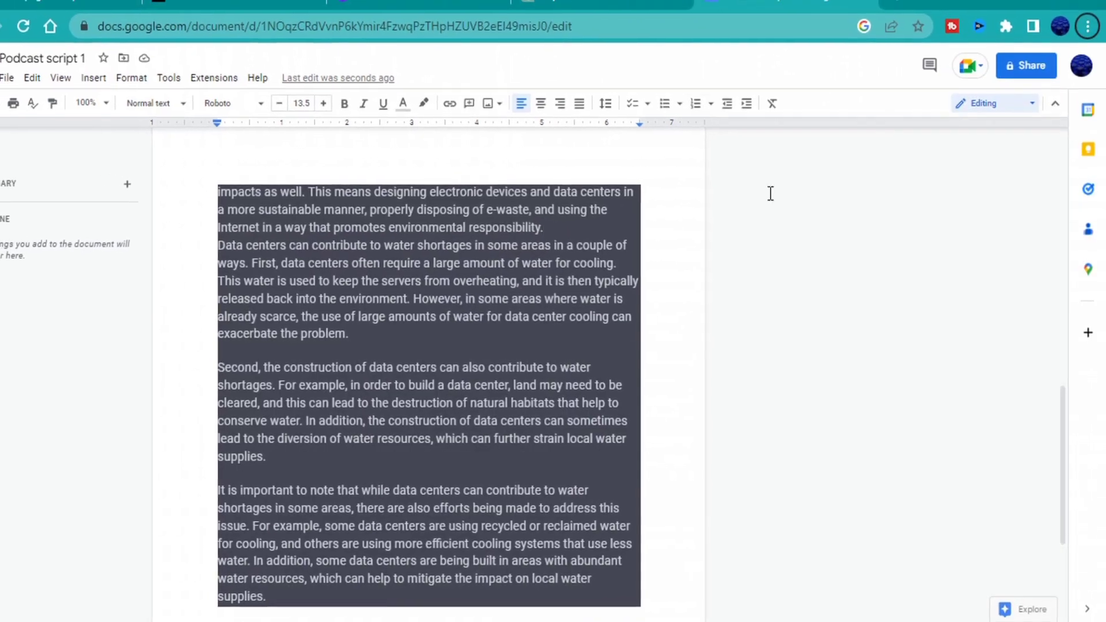
left_click_drag(1062, 461, 1063, 219)
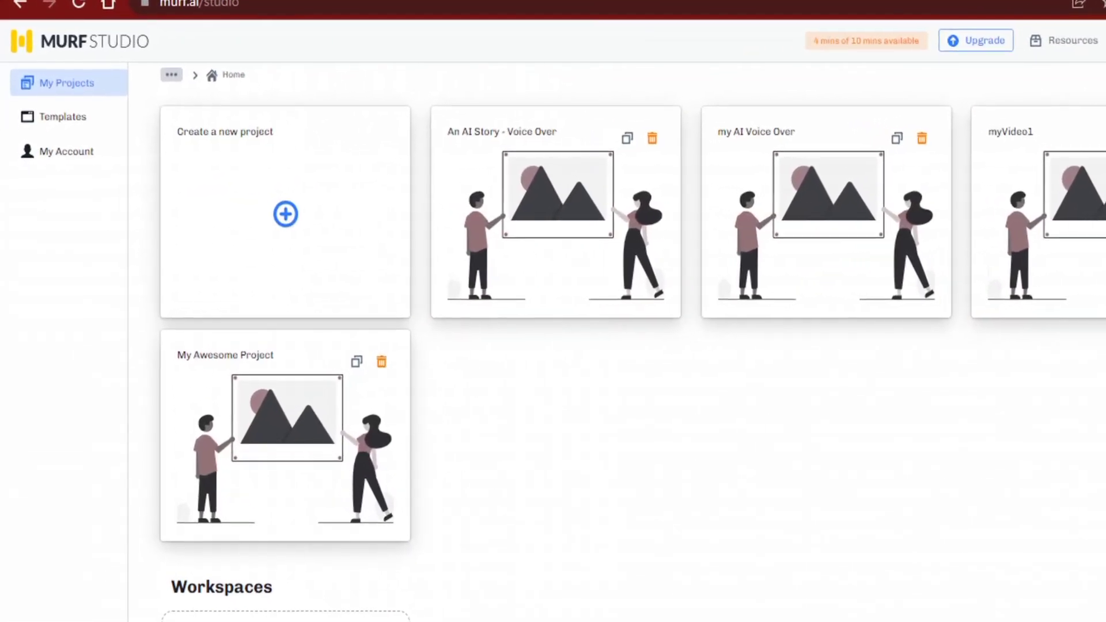
- Create a new Murf Studio project titled 'Podcast 1'
left_click(295, 216)
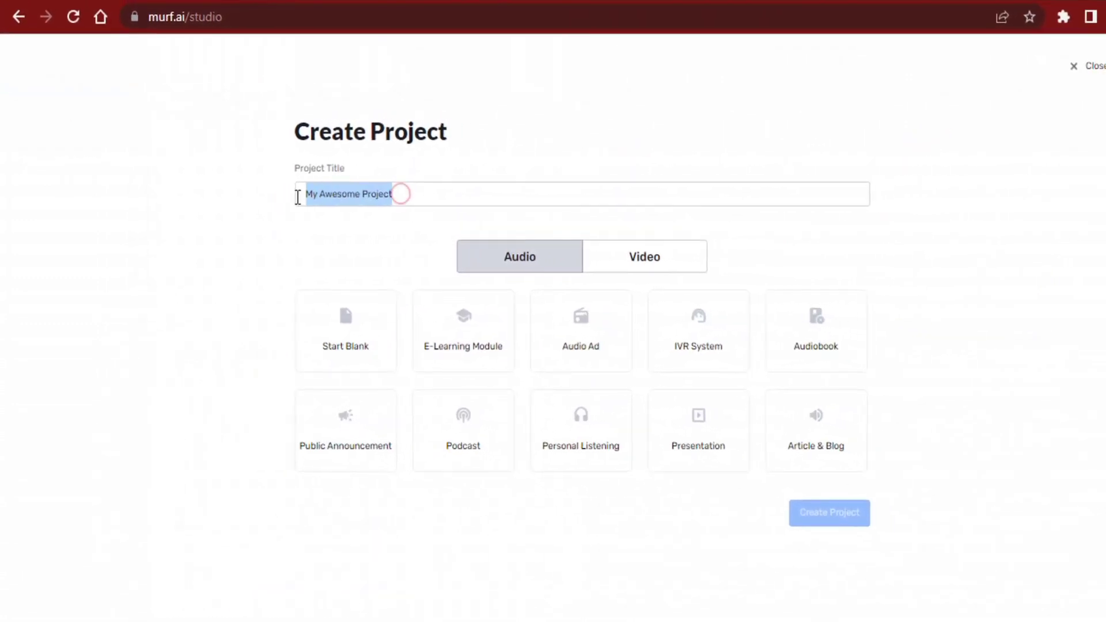
type("Pod")
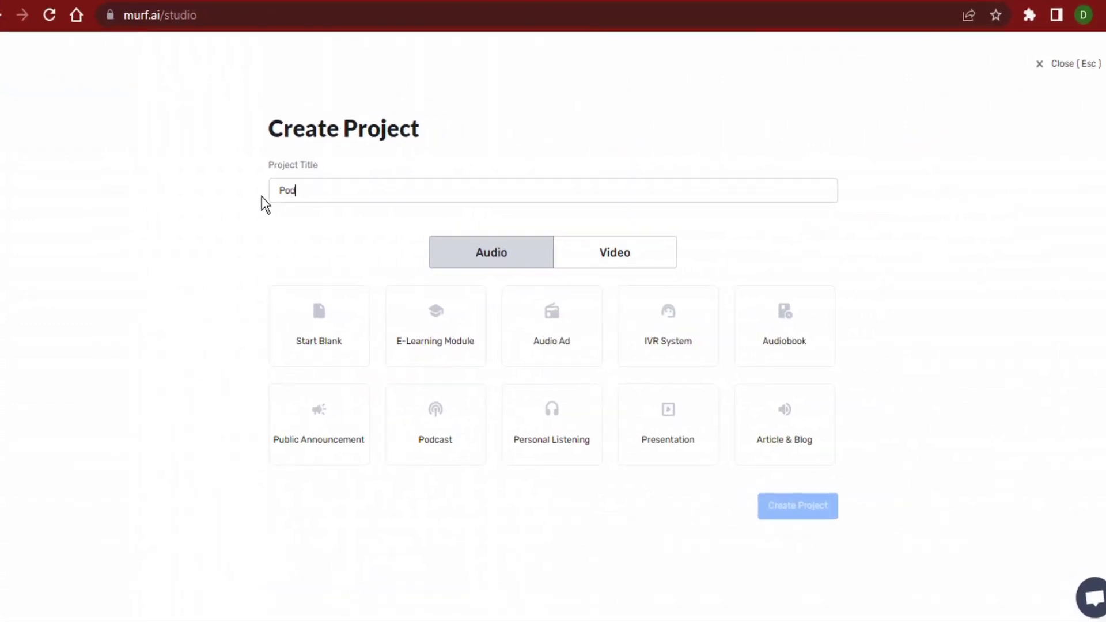
type("cast w")
key("BackSpace")
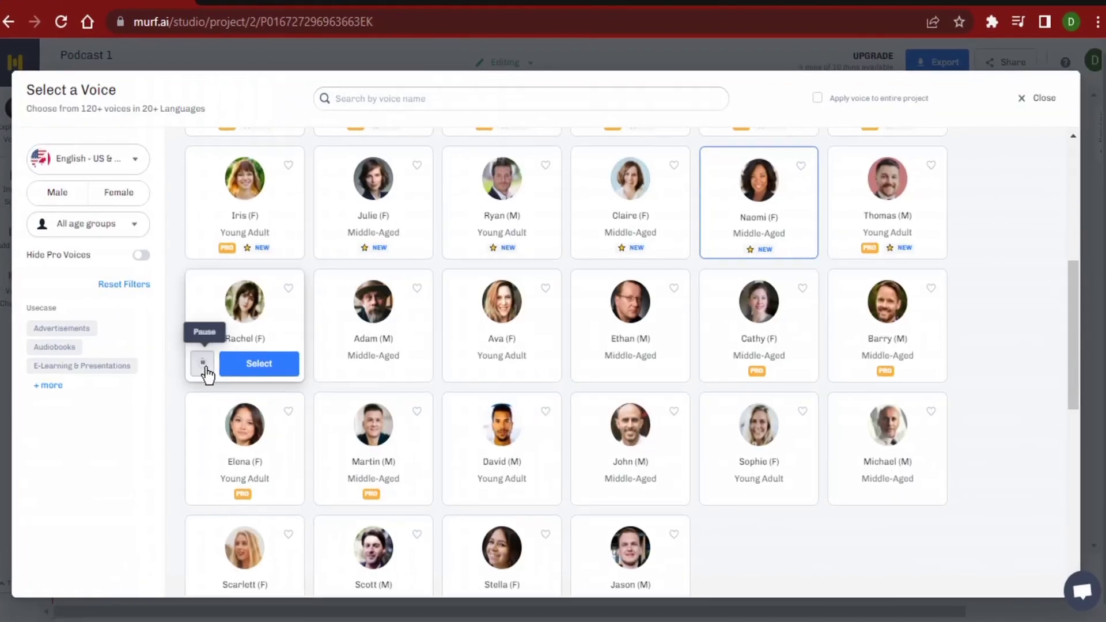
scroll(409, 471, "up", 6)
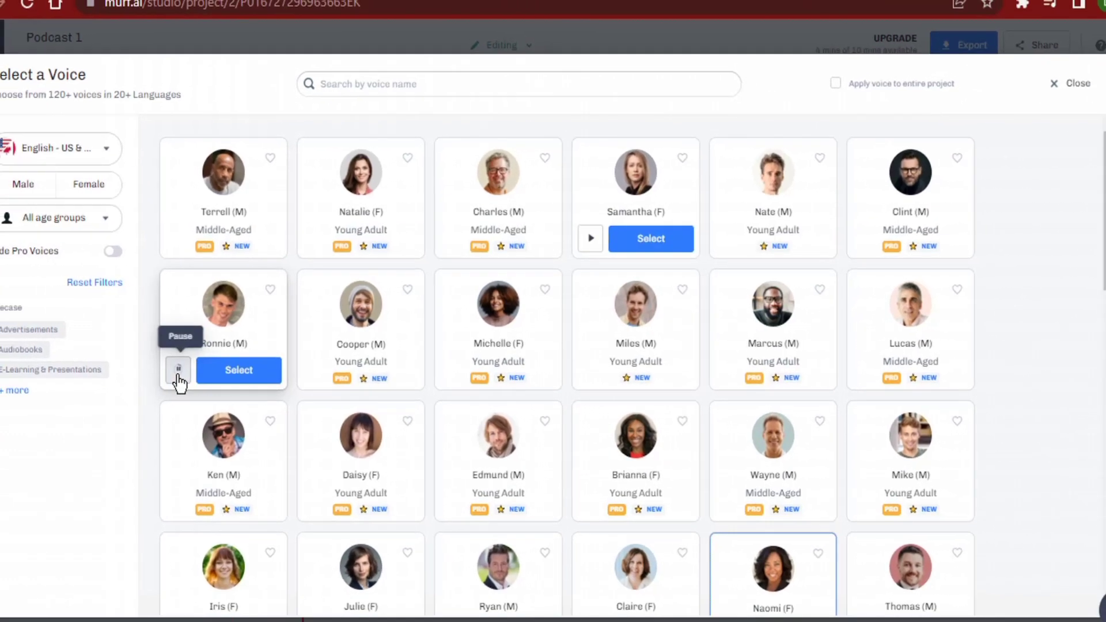
- Choose the Cooper (M) voice and paste the podcast script, split into blocks
left_click(449, 372)
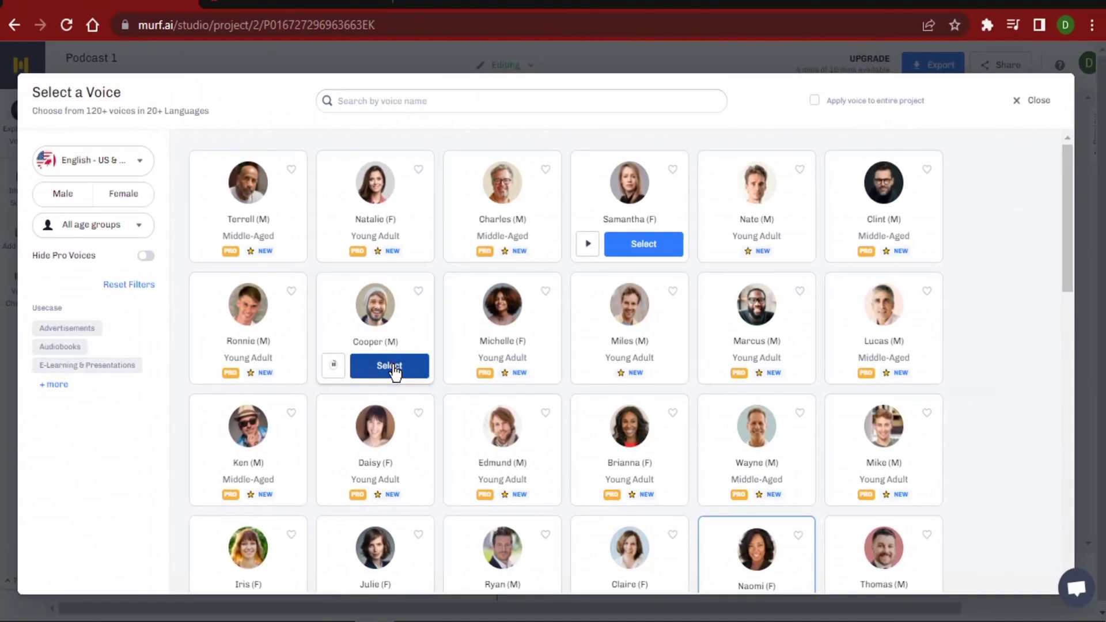
left_click(395, 366)
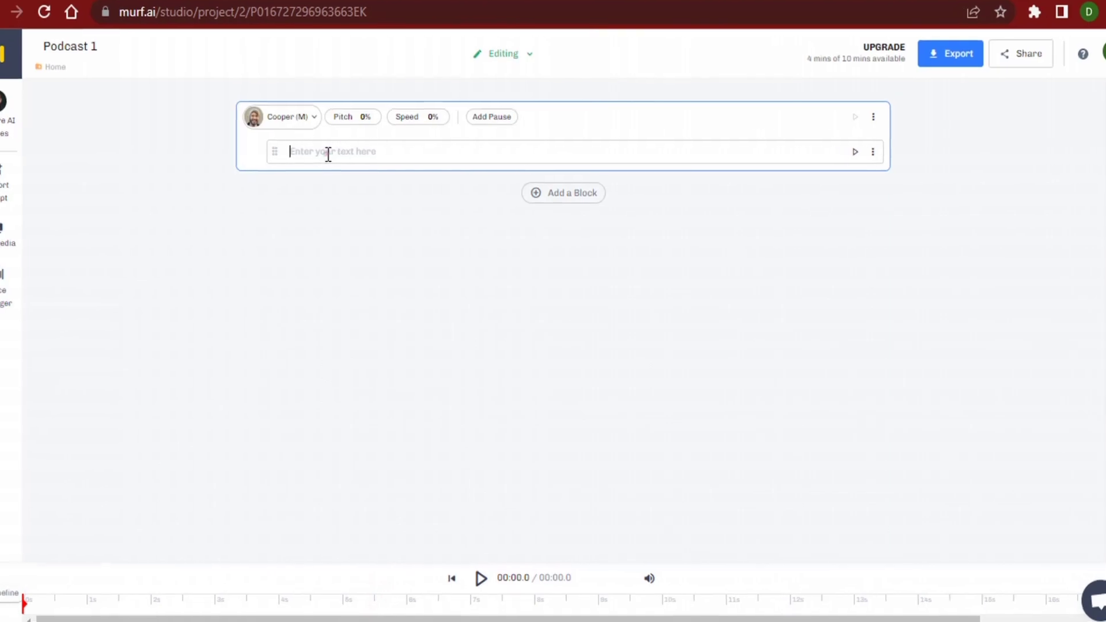
right_click(328, 153)
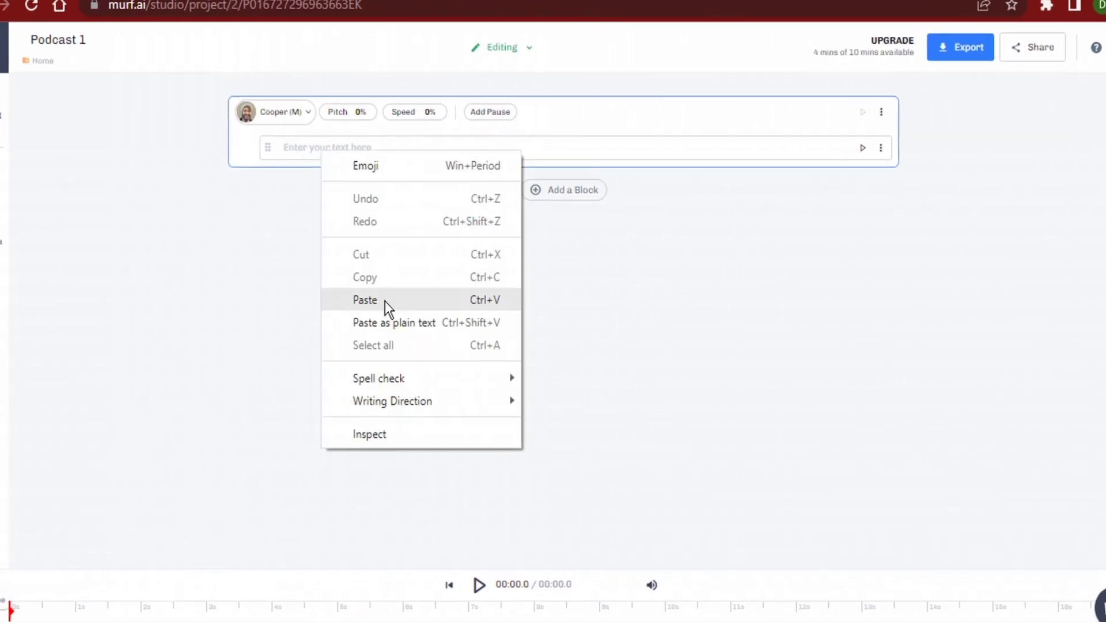
left_click(381, 302)
left_click(379, 533)
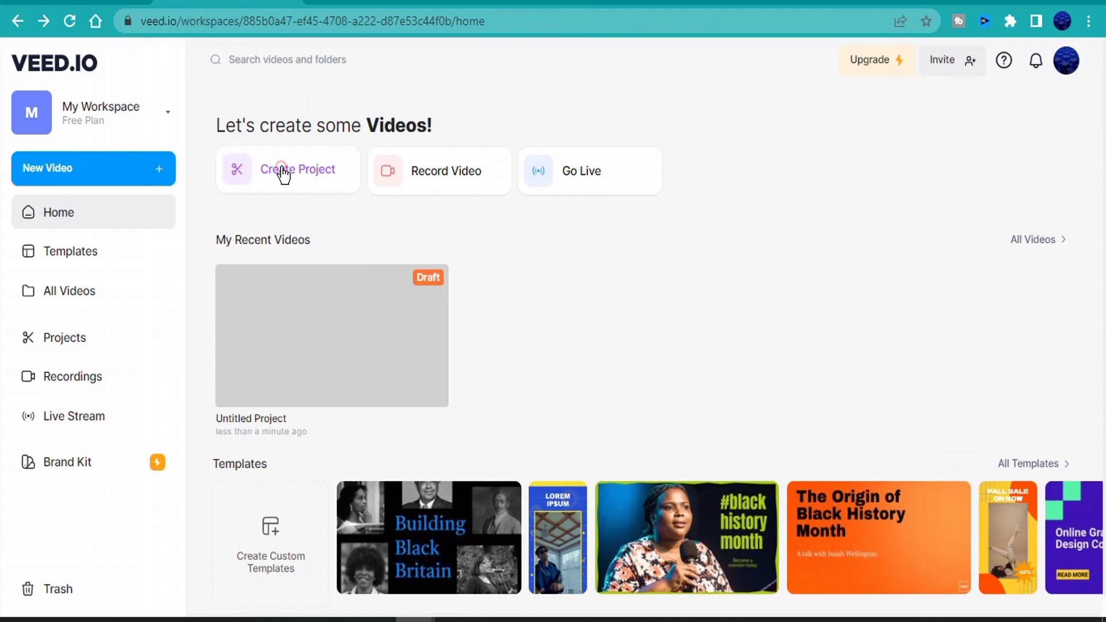
- From a blank canvas, add a Jenny text-to-speech track of the script trimmed to the character limit
left_click(281, 174)
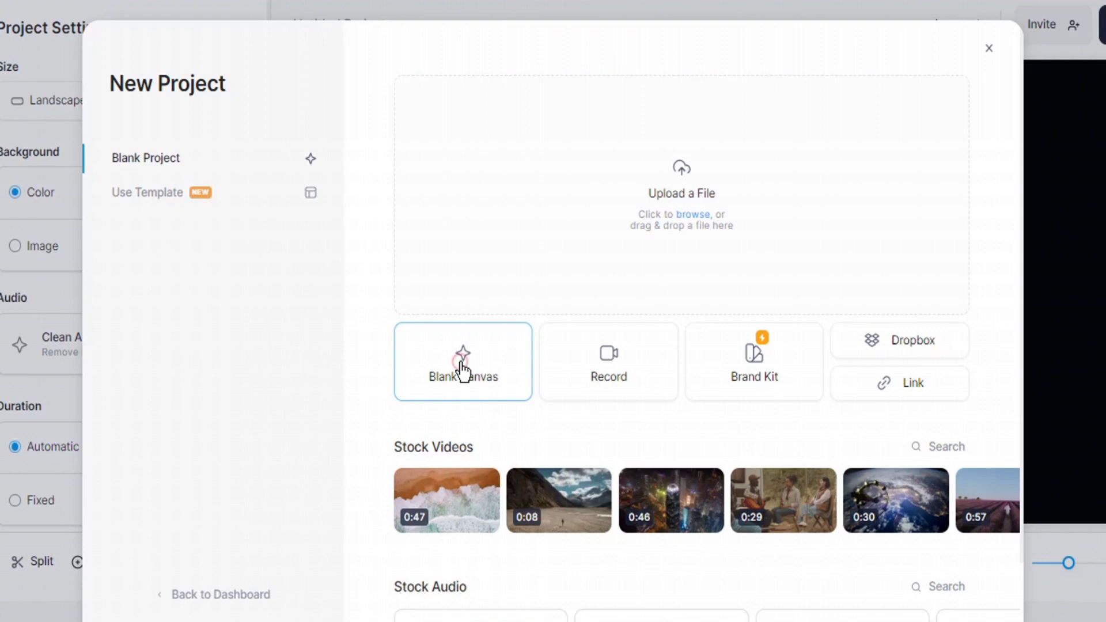
left_click(463, 368)
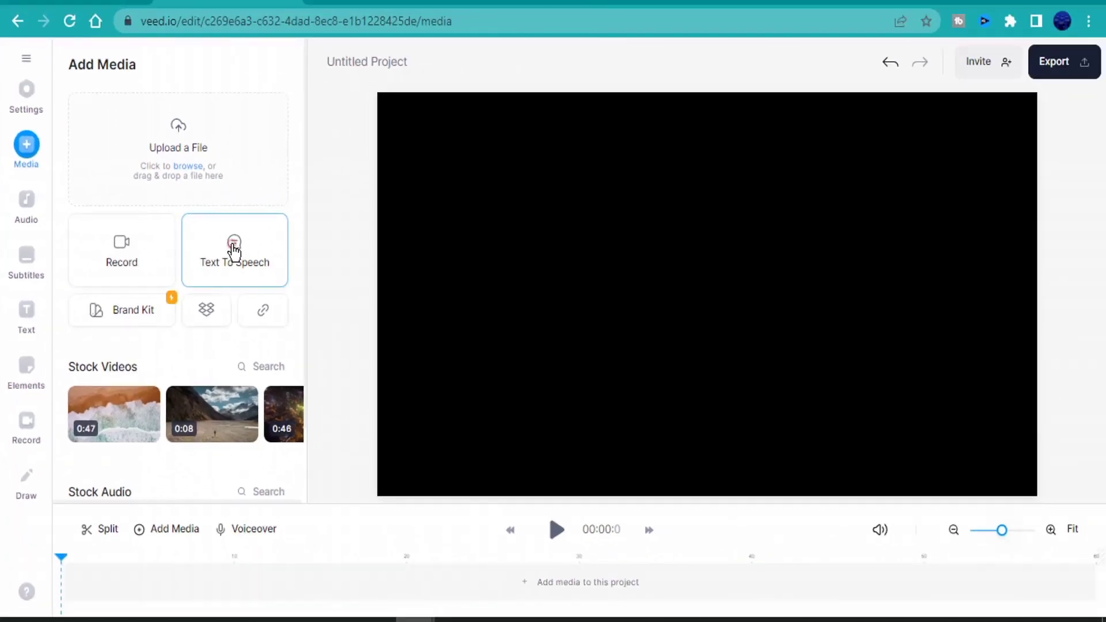
left_click(363, 222)
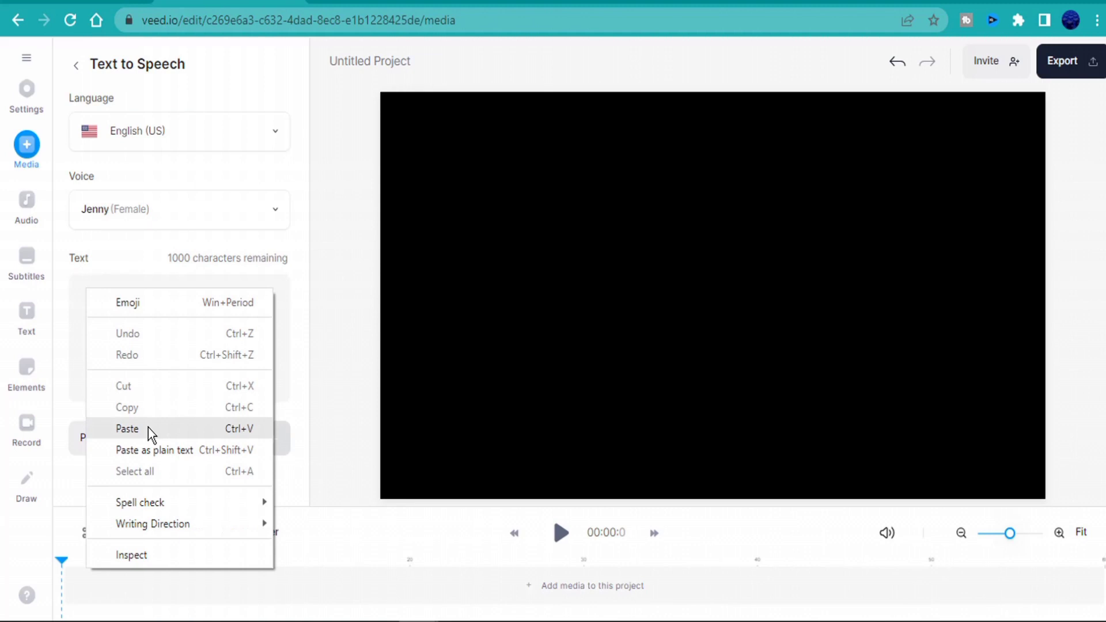
left_click(149, 427)
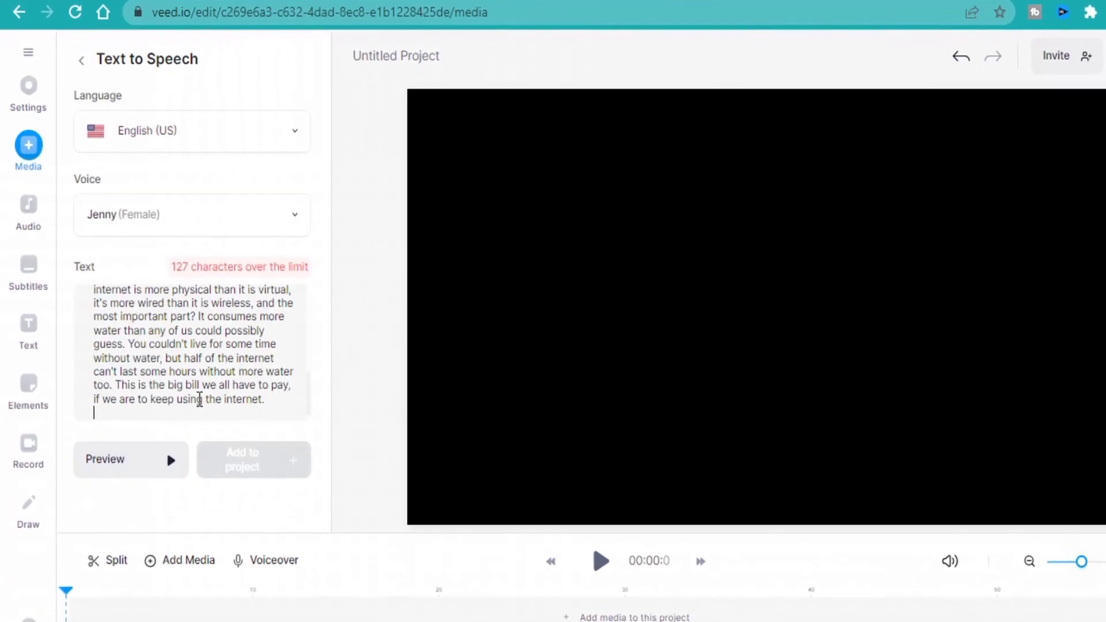
left_click_drag(265, 400, 168, 358)
key("BackSpace")
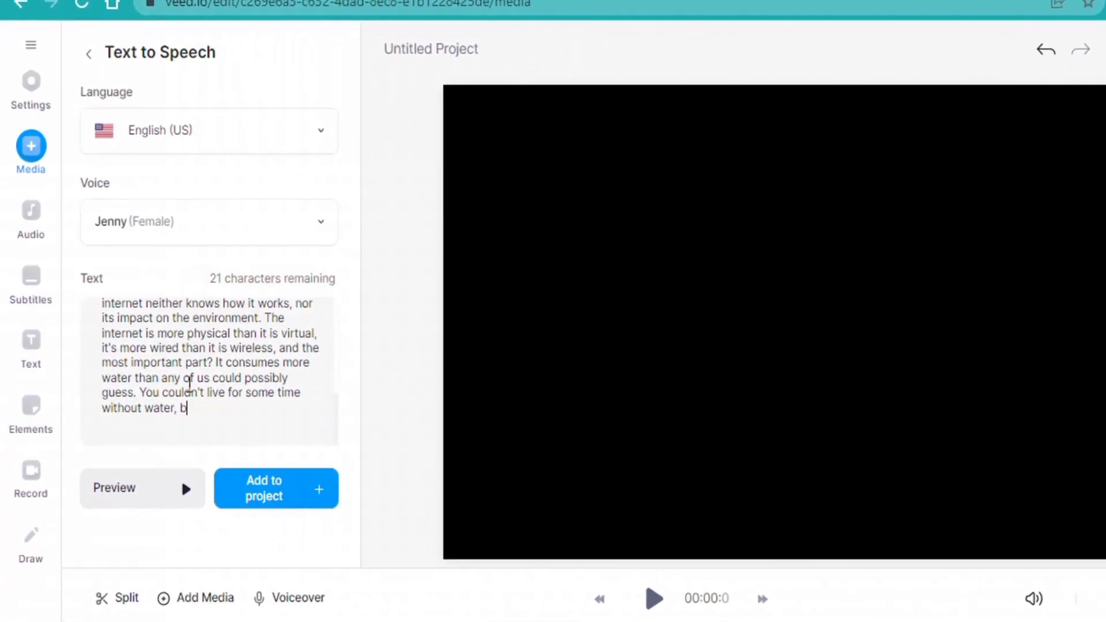
key("BackSpace")
key("BackSpace")
key("BackSpace")
key("BackSpace")
key("BackSpace")
key("BackSpace")
key("BackSpace")
key("BackSpace")
key("BackSpace")
key("BackSpace")
key("BackSpace")
key("BackSpace")
key("BackSpace")
key("BackSpace")
key("BackSpace")
key("BackSpace")
key("BackSpace")
key("BackSpace")
key("BackSpace")
key("BackSpace")
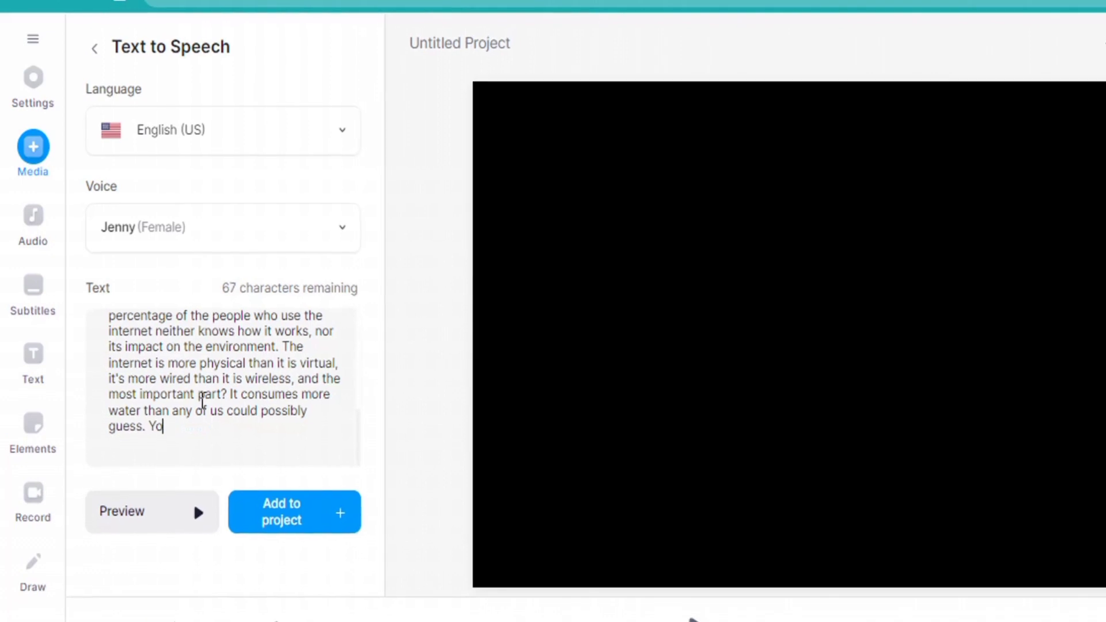
key("BackSpace")
key("BackSpace")
key("BackSpace")
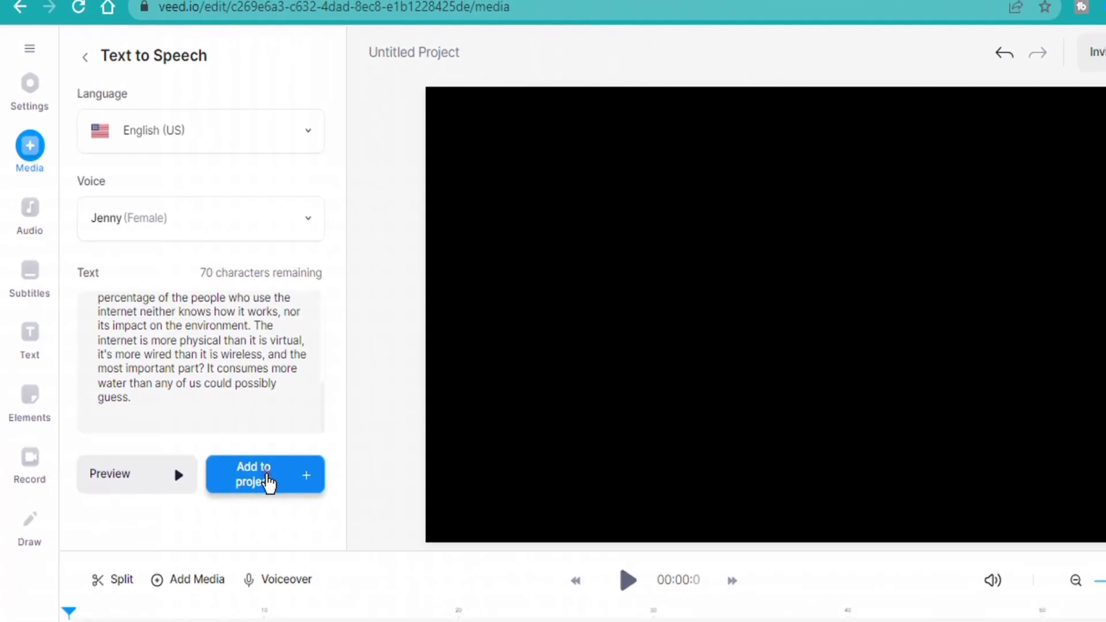
left_click(250, 485)
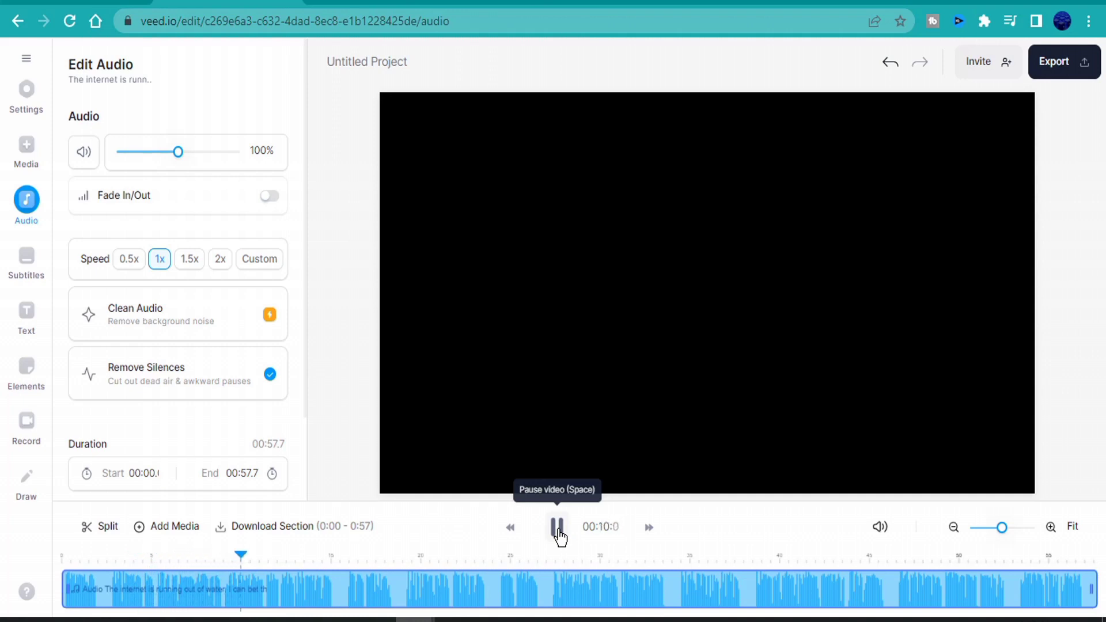
- Upload the Tech Podcast Episode 11 thumbnail and resize it to fill the canvas
left_click(557, 532)
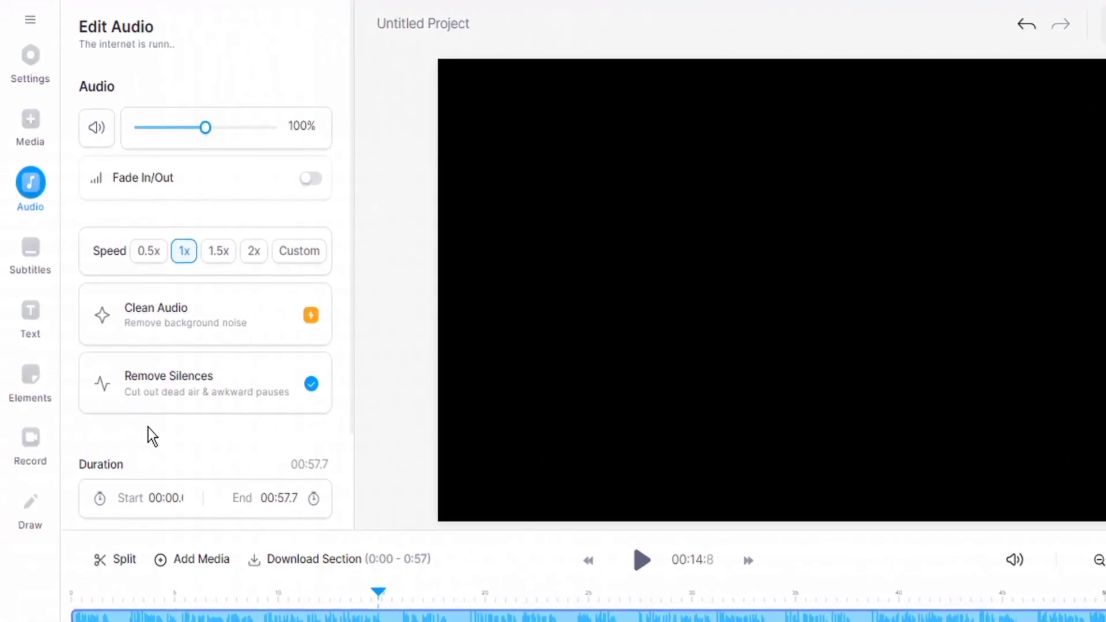
left_click(35, 139)
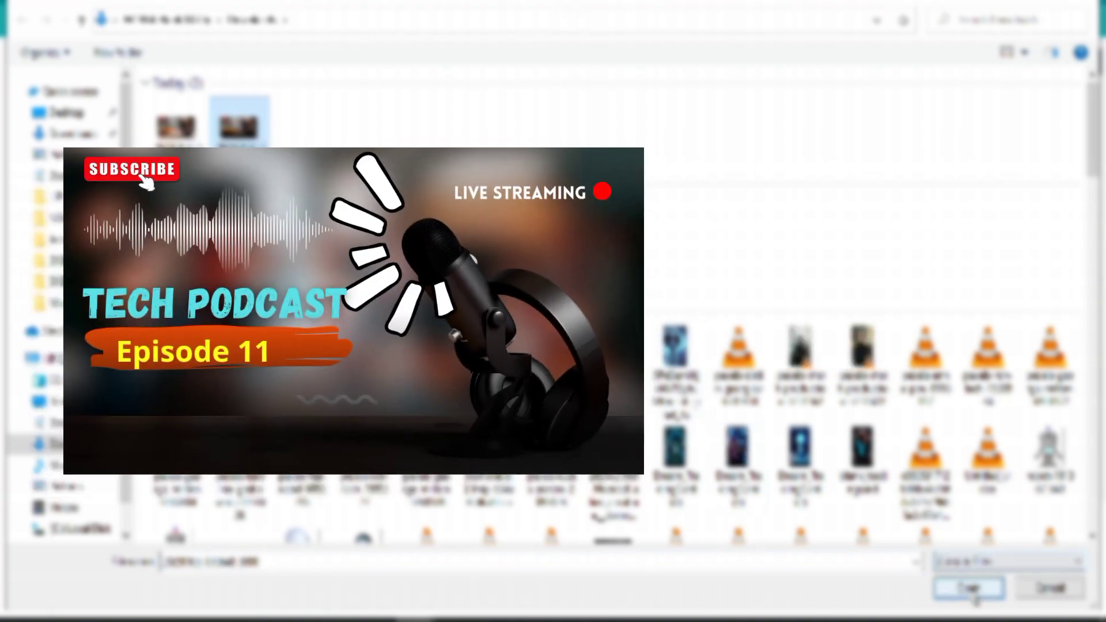
left_click(972, 588)
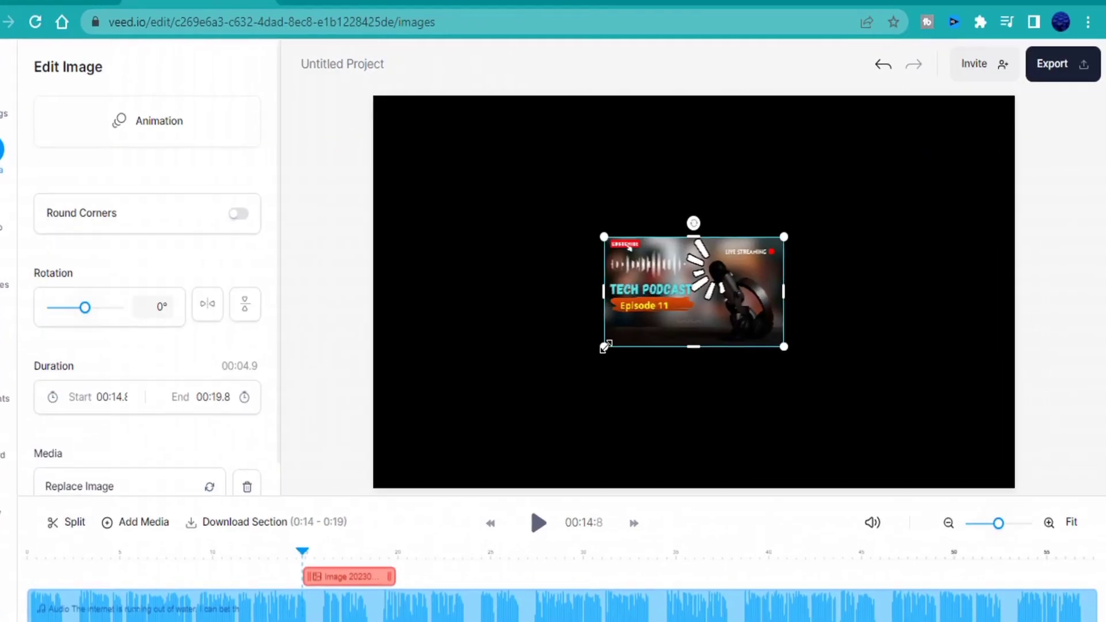
left_click_drag(604, 347, 427, 455)
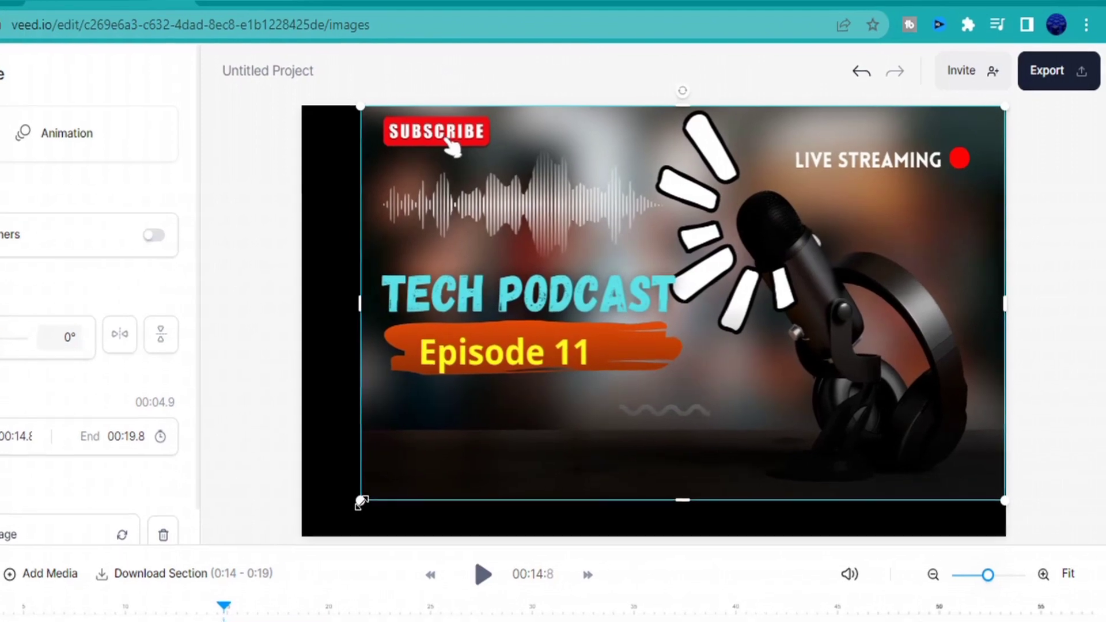
left_click_drag(361, 502, 301, 535)
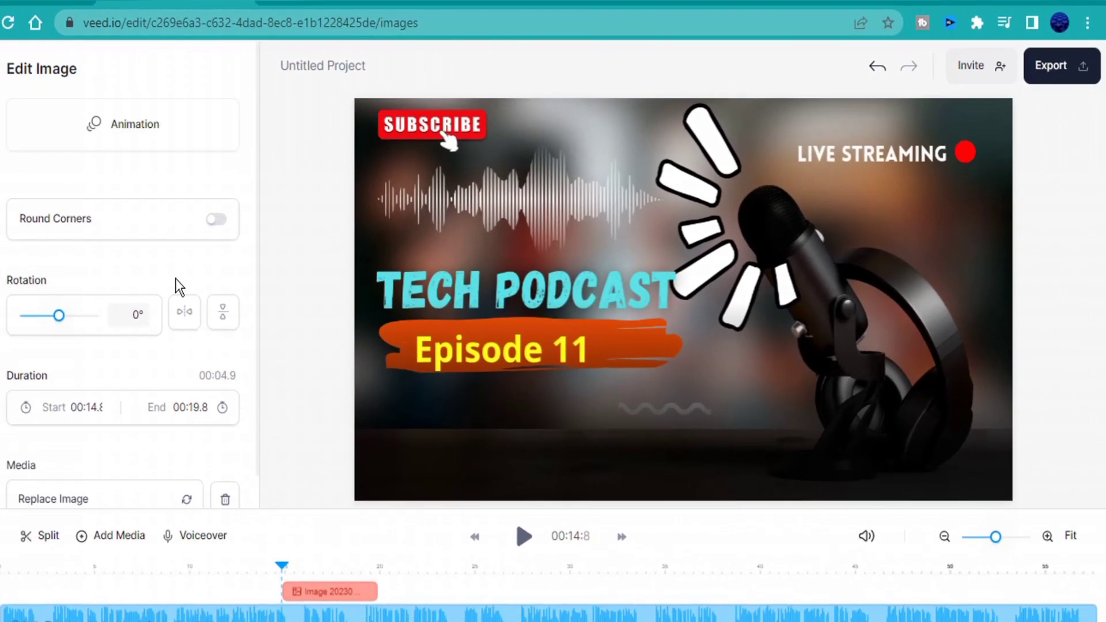
- Add a sound wave stretched across the video and extend the thumbnail clip back to 0:00
left_click(26, 372)
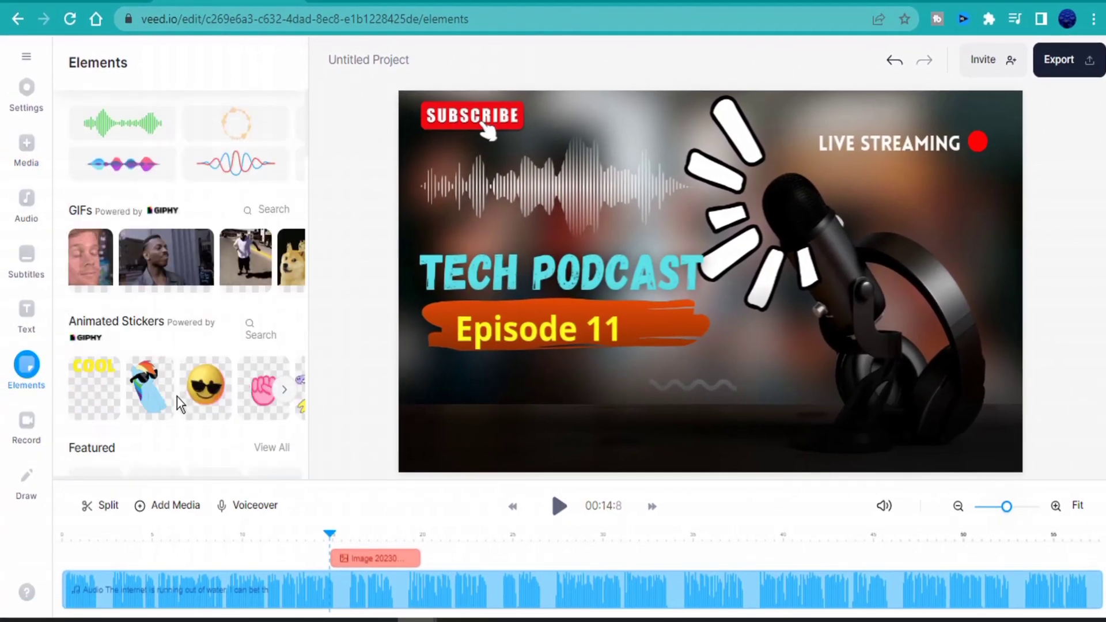
left_click(123, 123)
left_click_drag(547, 395, 424, 396)
left_click_drag(331, 559, 58, 553)
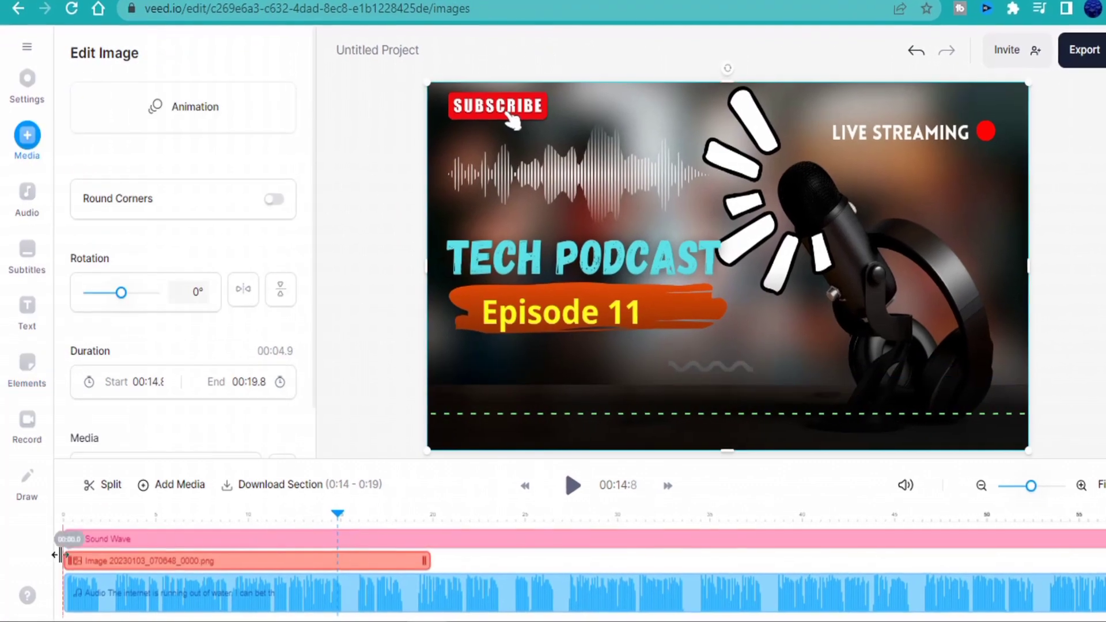
left_click(573, 485)
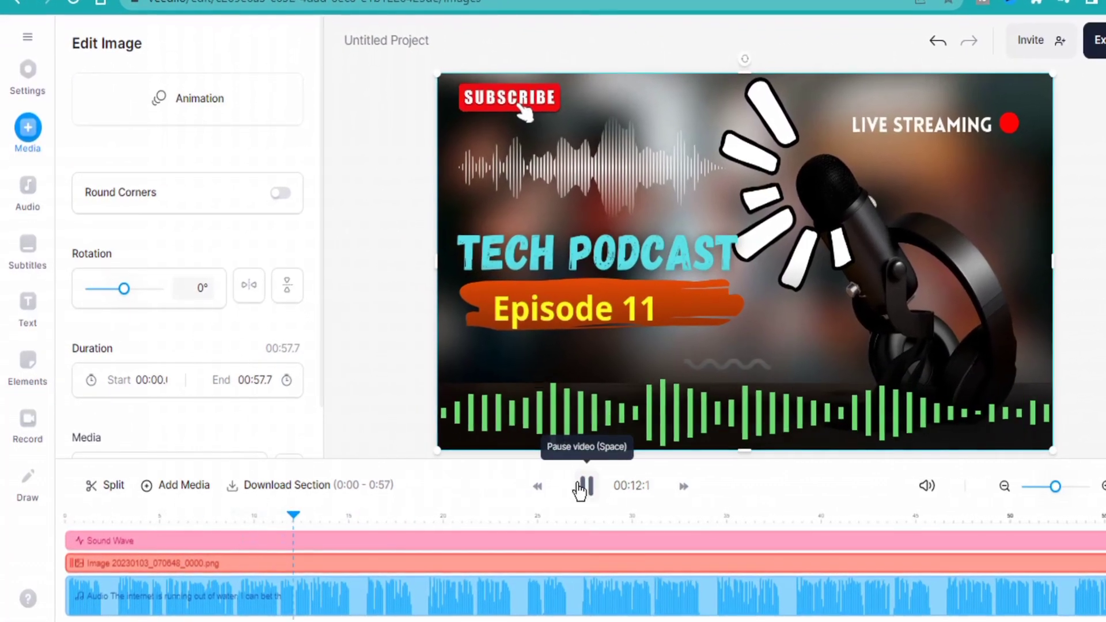
left_click(587, 485)
- Add a second sound wave, moved and widened along the bottom edge of the video
left_click(28, 362)
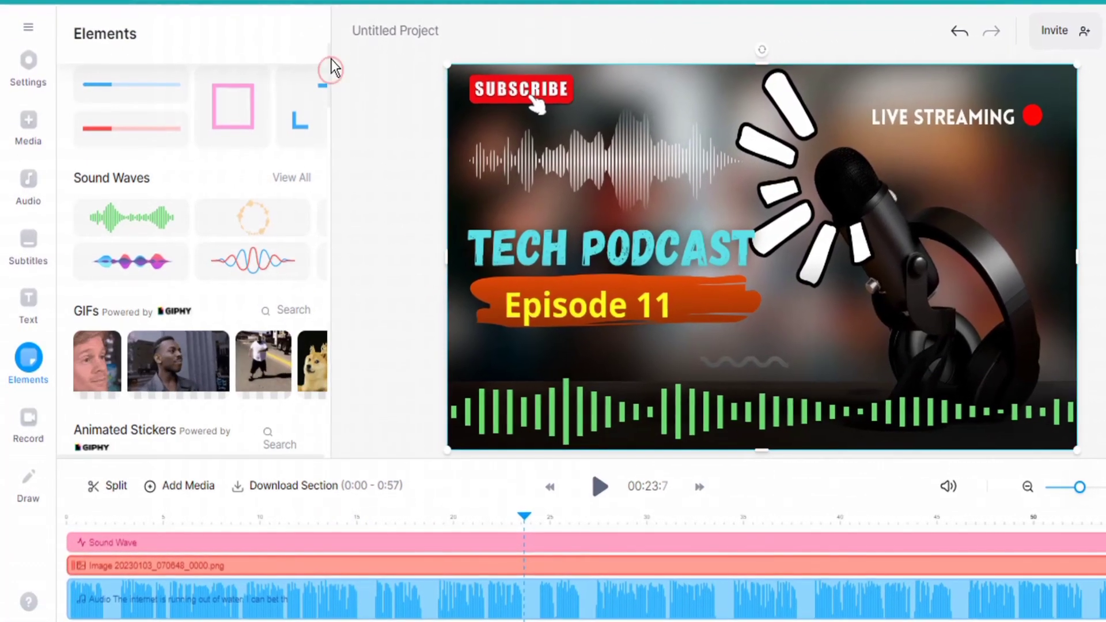
scroll(333, 165, "down", 10)
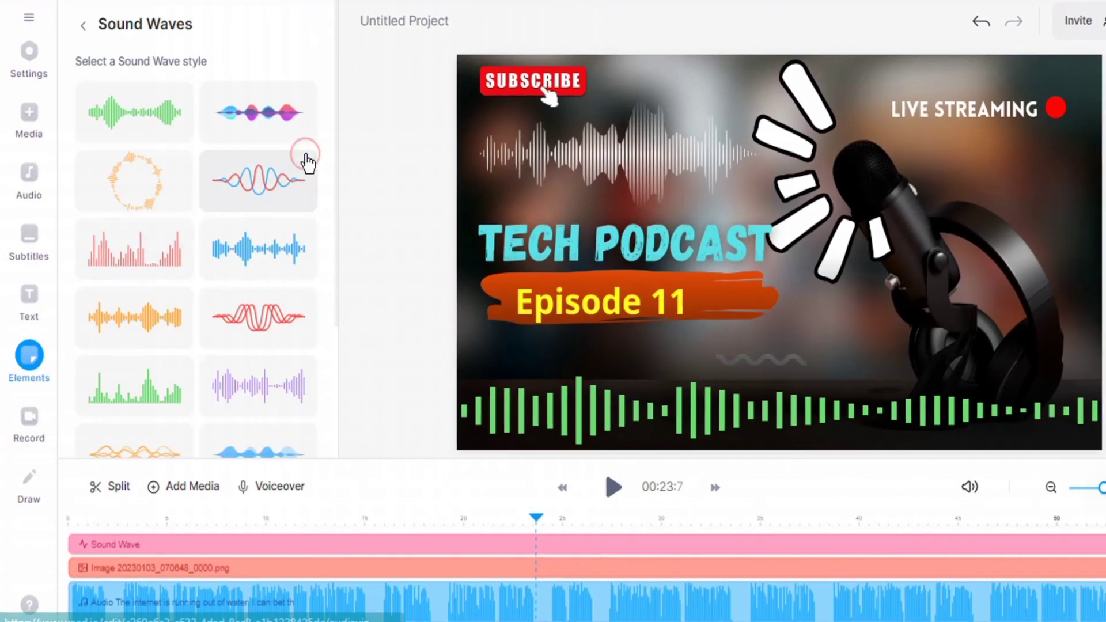
left_click(202, 451)
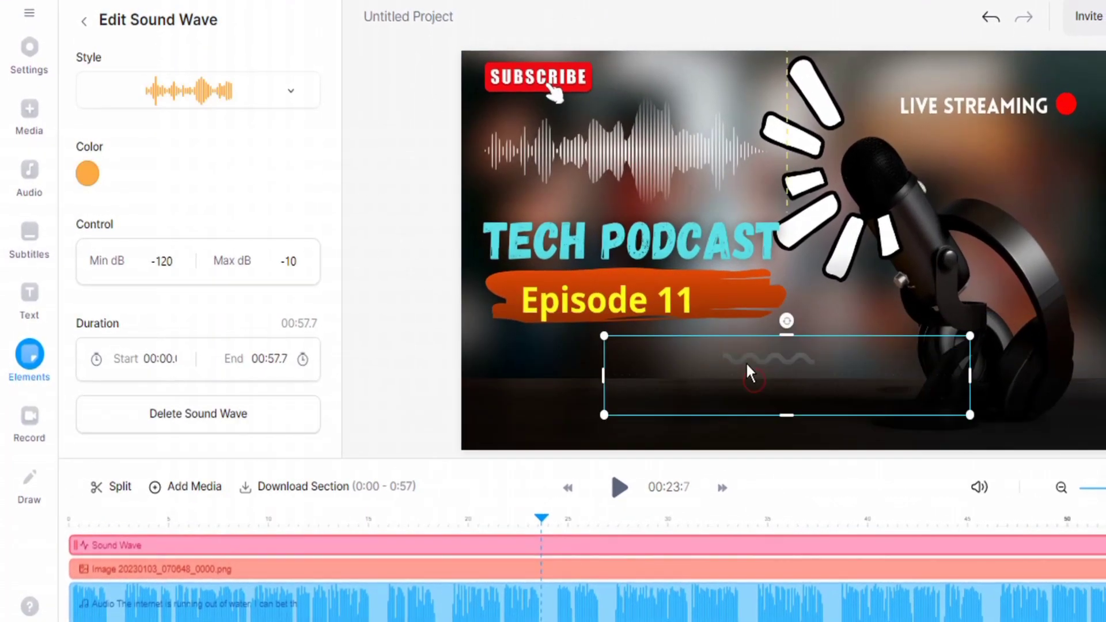
left_click_drag(748, 374, 650, 392)
left_click_drag(872, 396, 1070, 417)
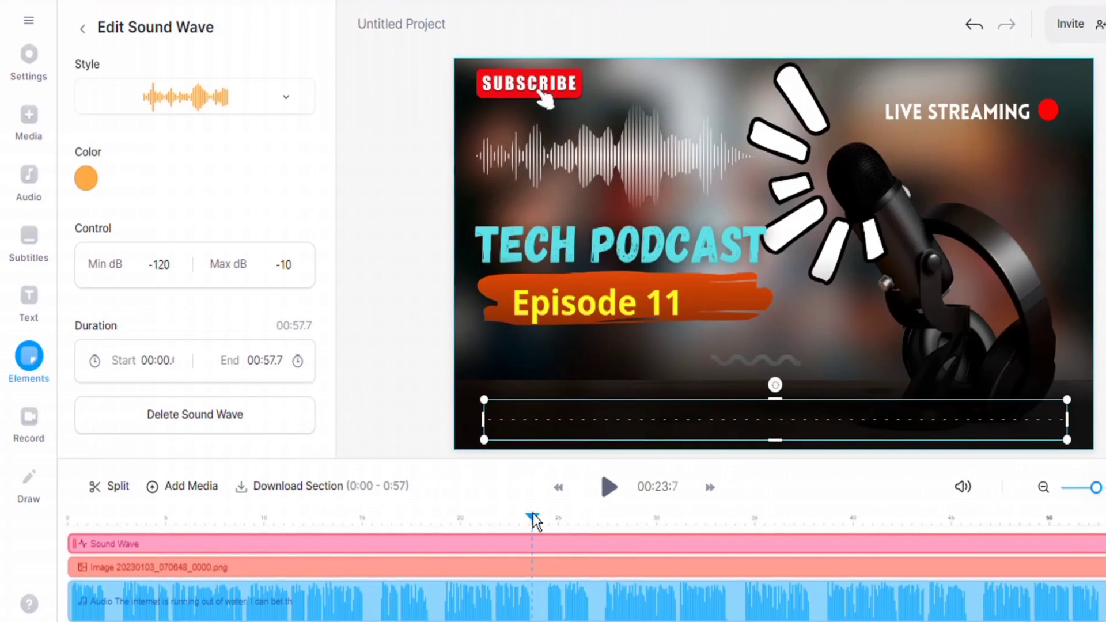
left_click(609, 487)
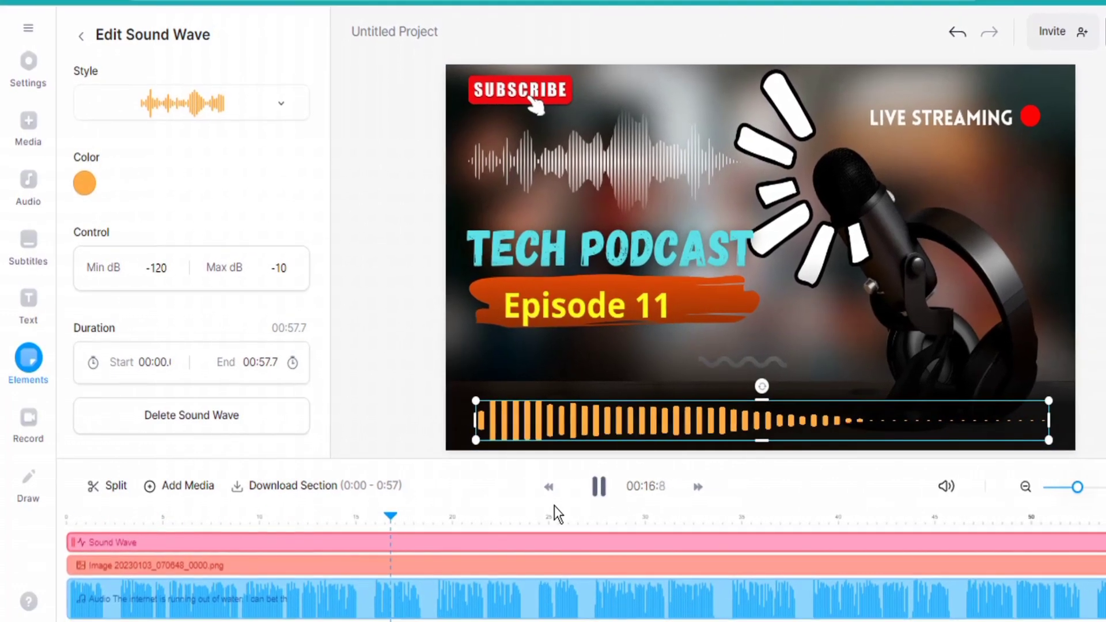
left_click(461, 440)
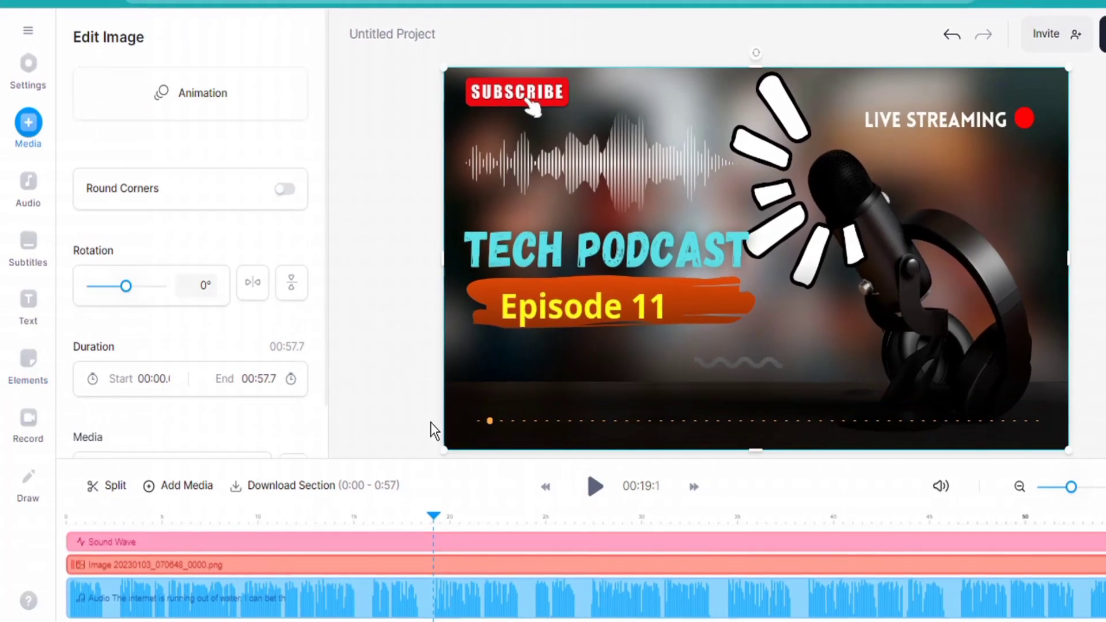
- Add a circular sound wave and enlarge it around the microphone
left_click(28, 363)
left_click(239, 219)
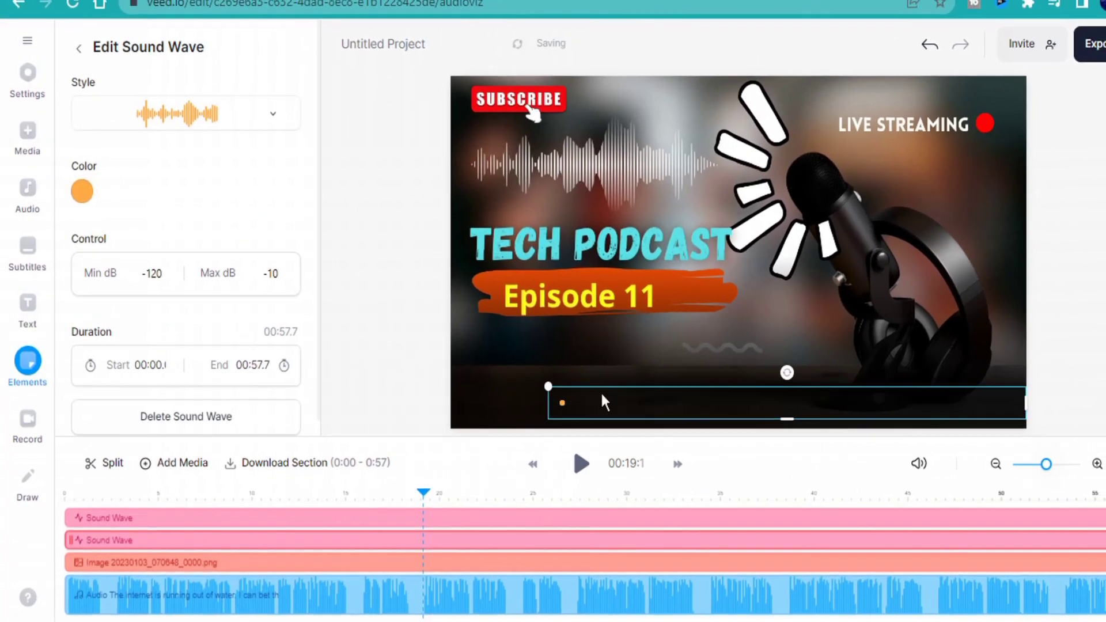
left_click(854, 299)
key("space")
left_click_drag(471, 372, 790, 188)
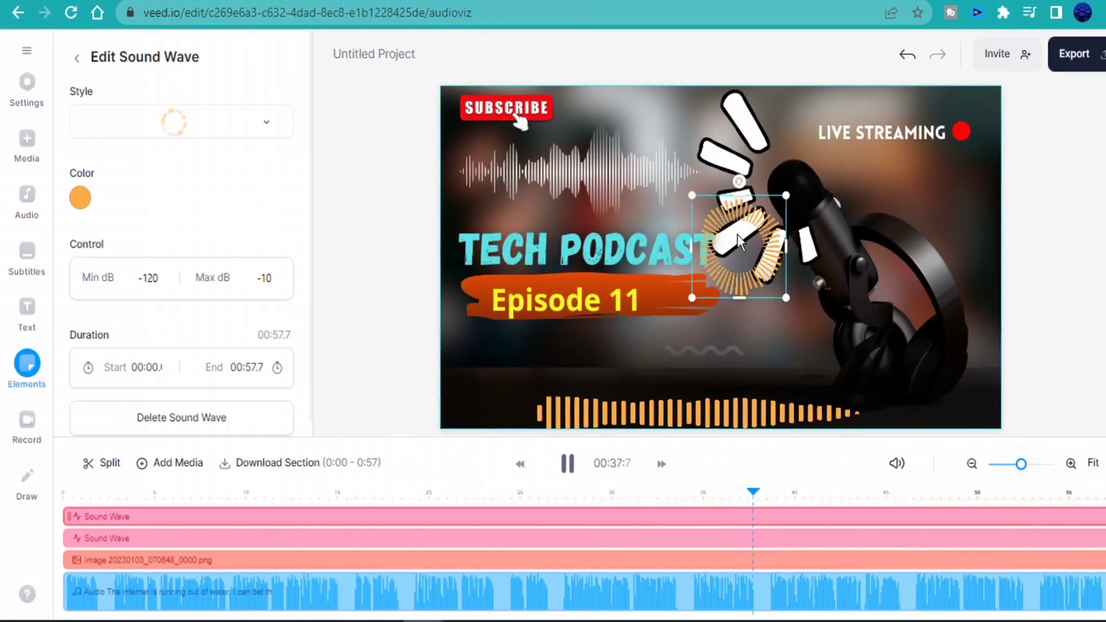
left_click_drag(841, 248, 855, 271)
- Preview the finished podcast video from the start and begin exporting it
left_click(492, 546)
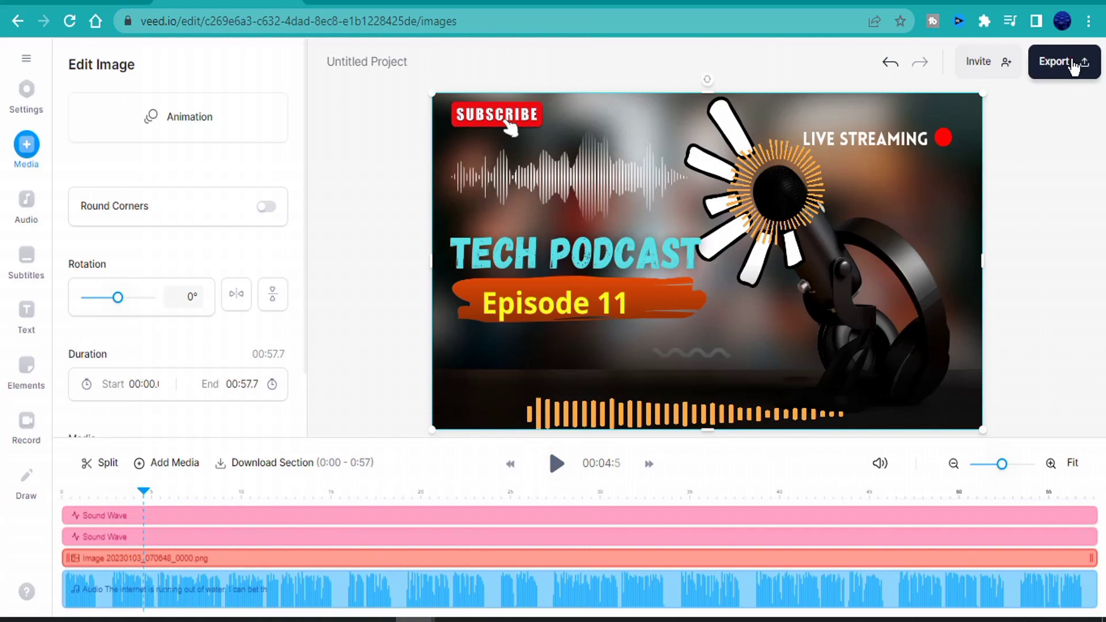
left_click(1072, 63)
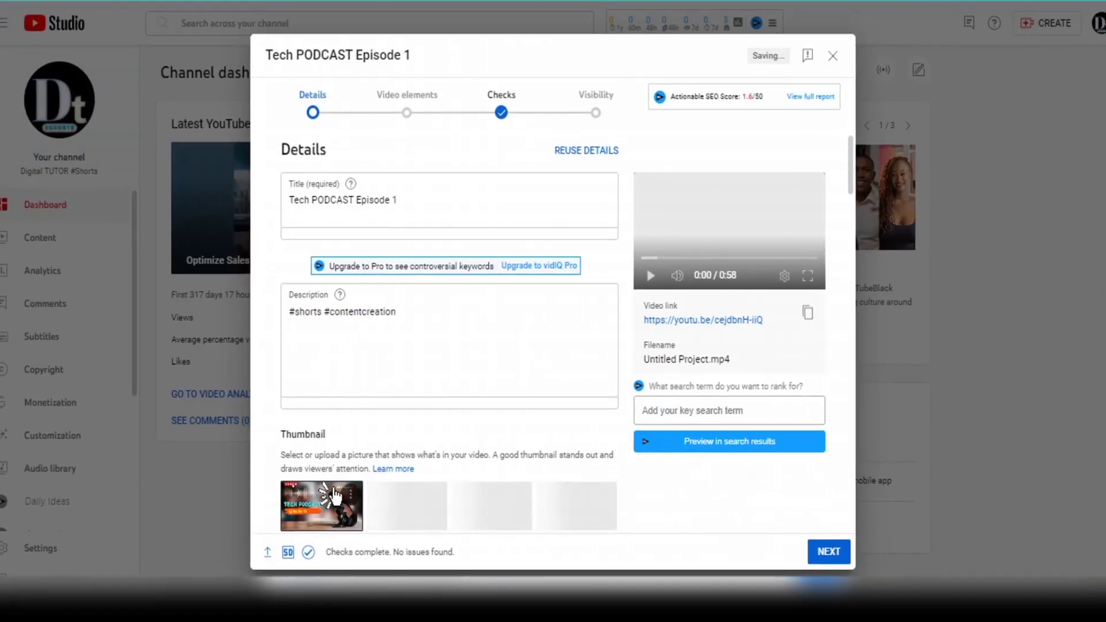
- Title the video 'Tech PODCAST Episode 11', describe it as 'TEch Podcast Episode 11' / 'the internet and water', and continue
type("1")
left_click(392, 361)
key("ctrl+a")
type("TEch Podcast Episode 11")
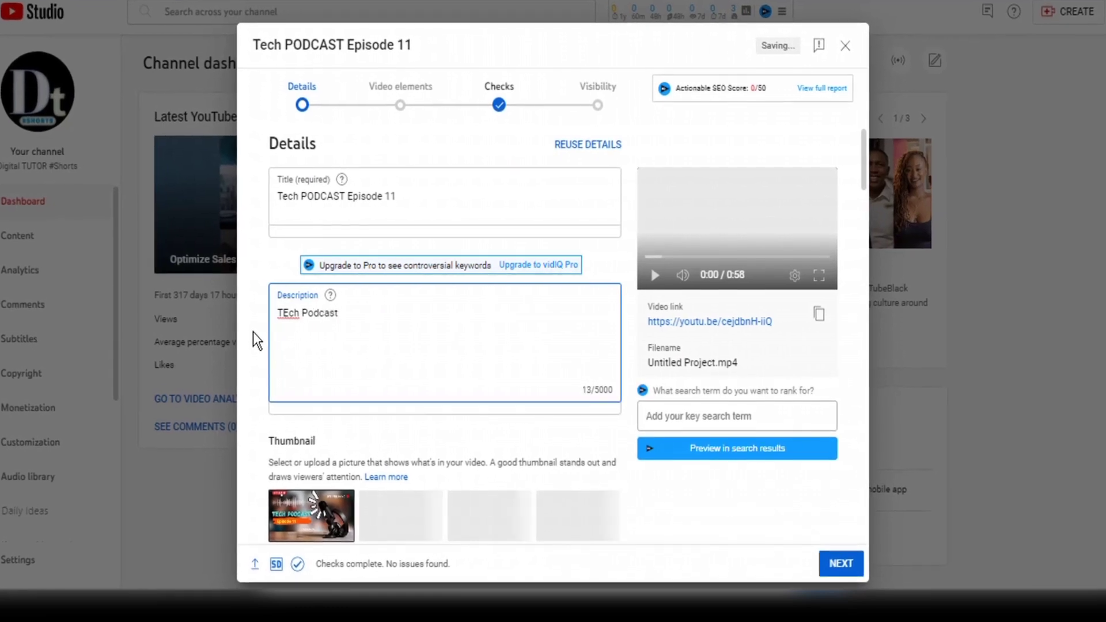
key("Return")
key("Return")
type("the internet and water")
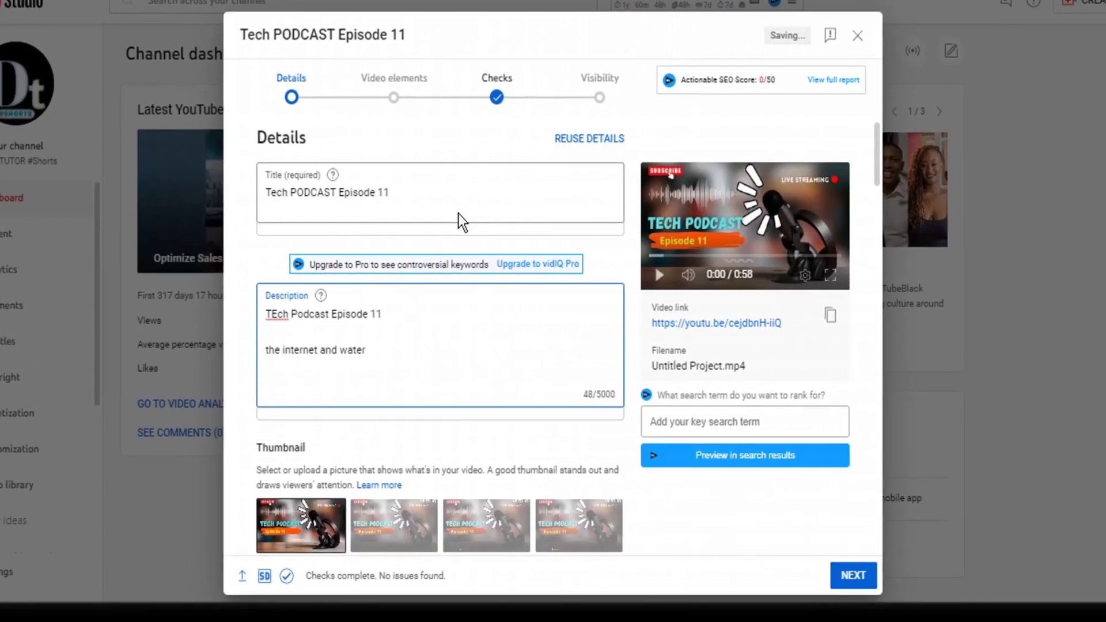
left_click(847, 569)
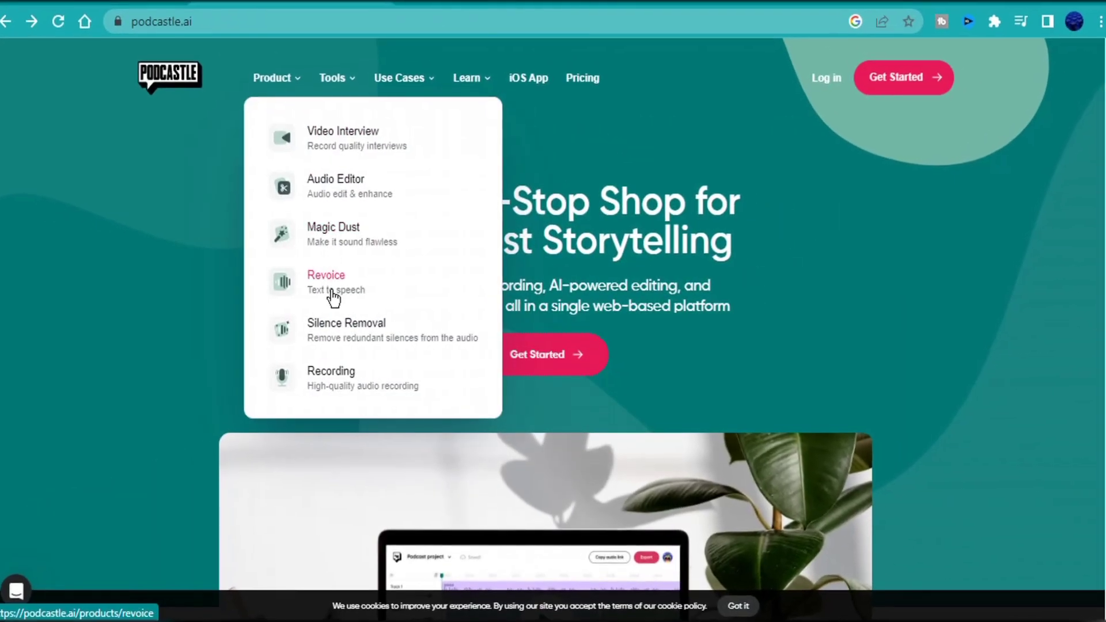
- Browse Podcastle's homepage menus, then go to Use Cases > Podcasts
mouse_move(337, 78)
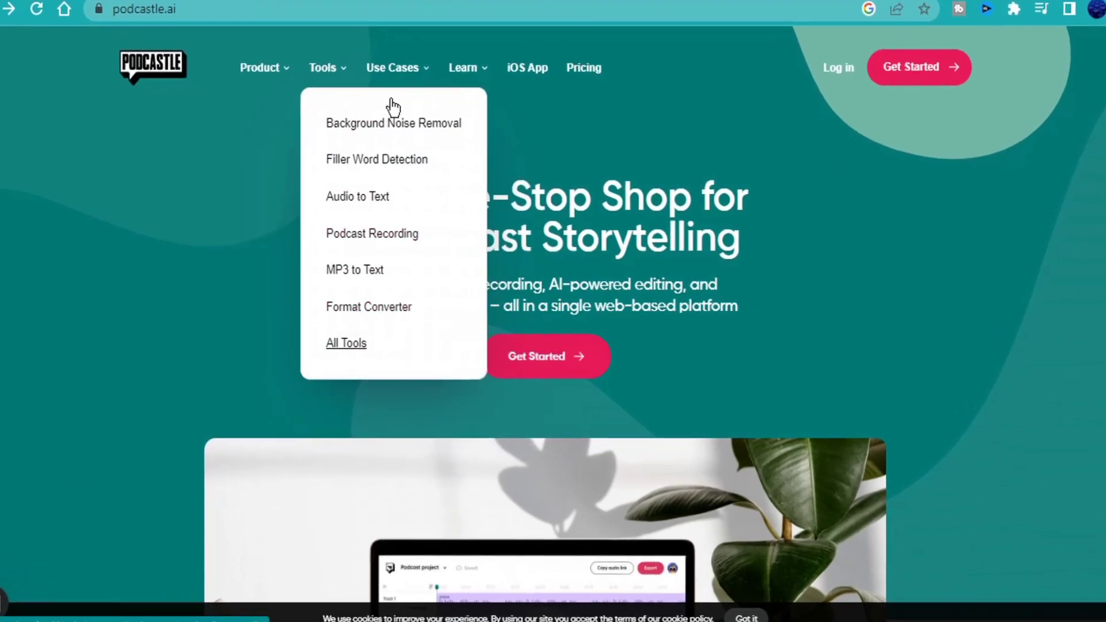
mouse_move(471, 74)
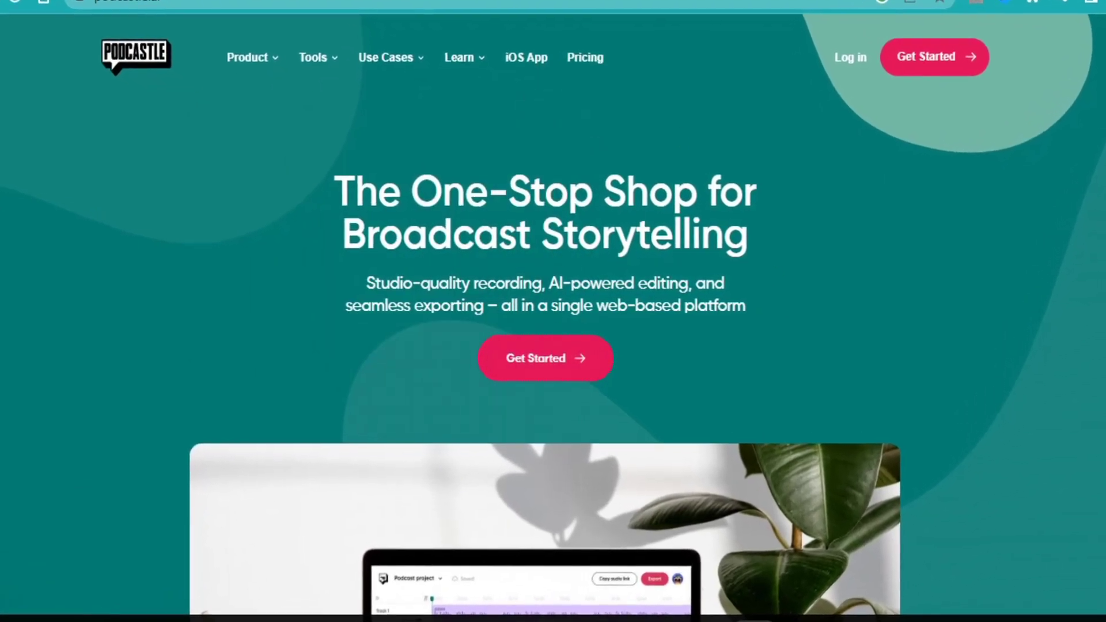
scroll(553, 346, "down", 15)
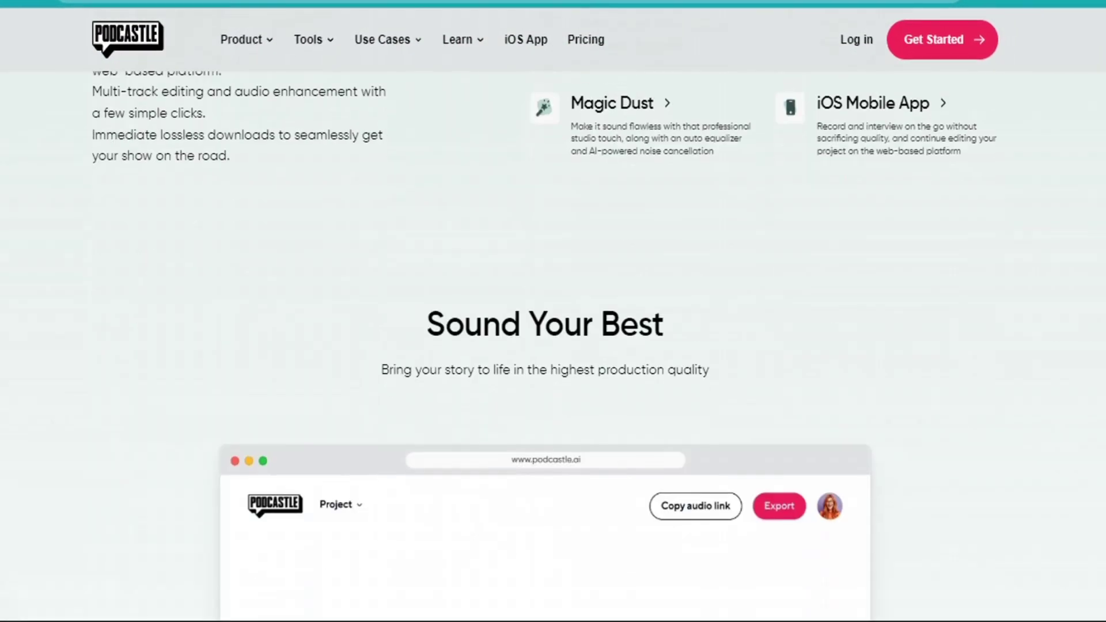
scroll(553, 345, "down", 20)
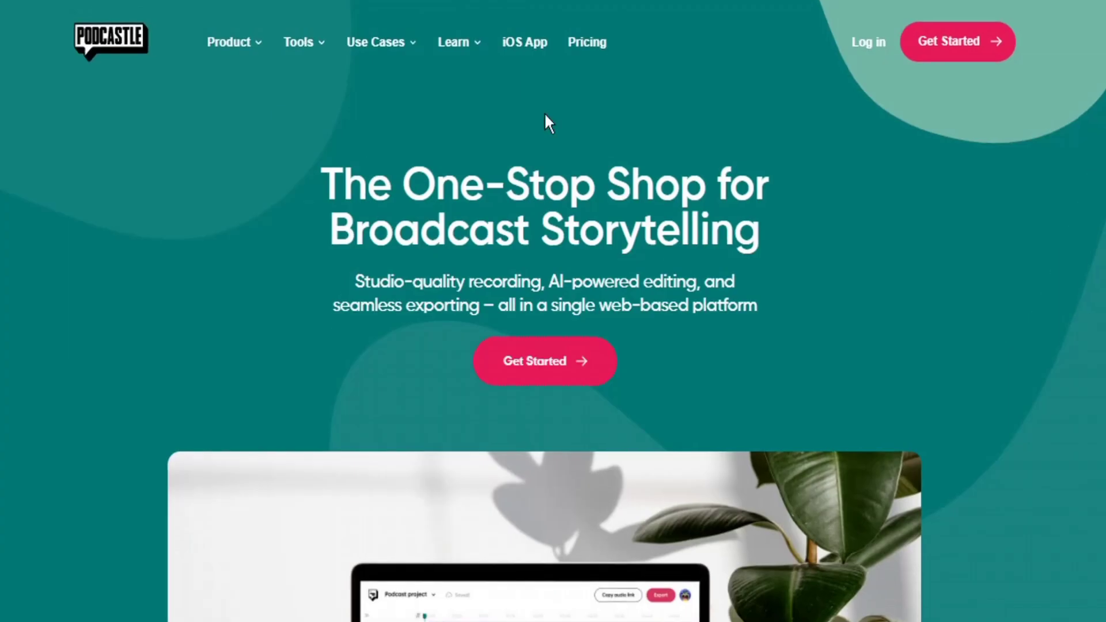
mouse_move(380, 42)
left_click(414, 115)
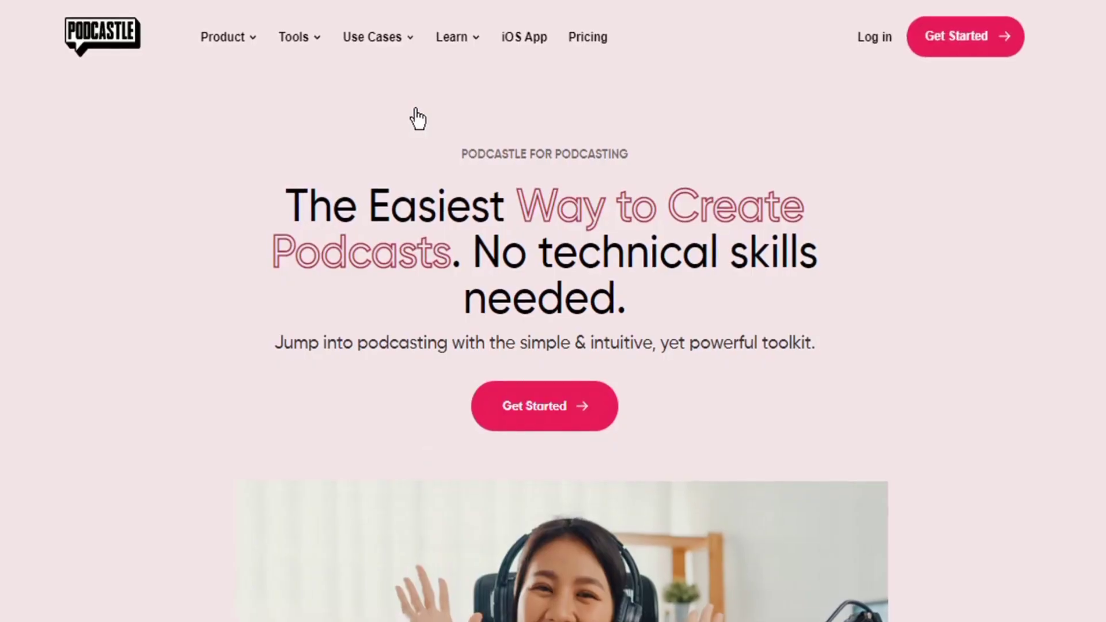
scroll(950, 254, "down", 10)
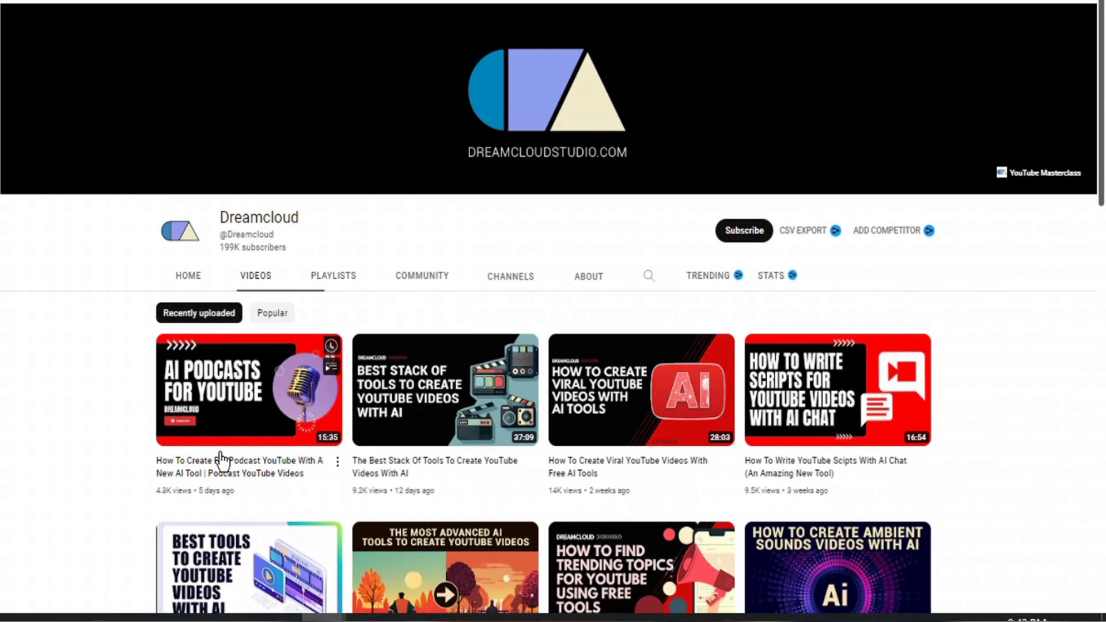